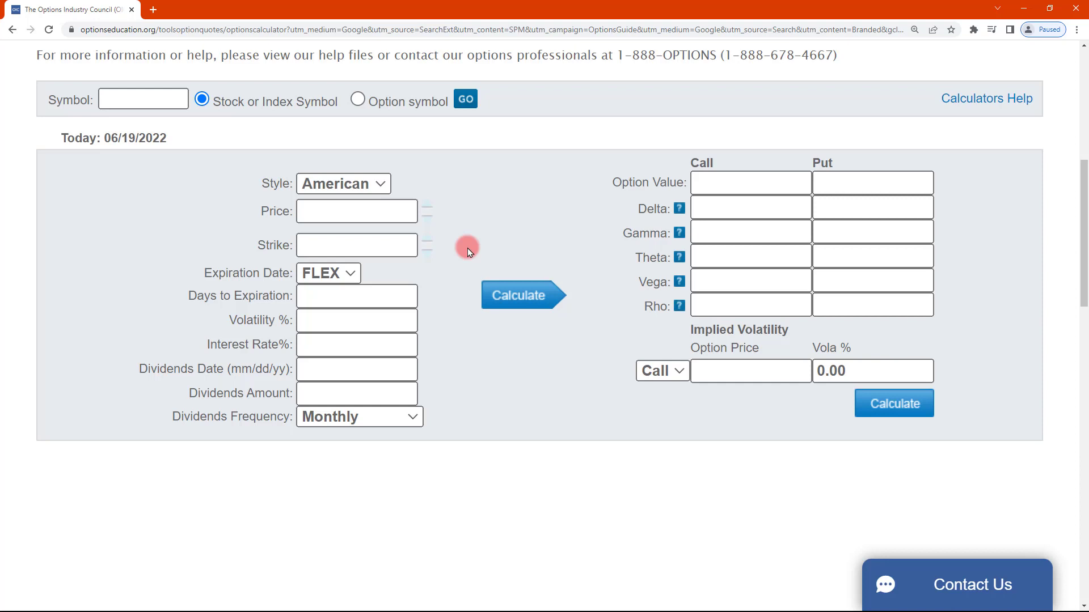
Enter price 100, strike 110, 30 days and 20% volatility, then calculate for call delta 0.0512.
{"action": "left_click", "coordinate": [366, 210]}
{"action": "left_click", "coordinate": [365, 211]}
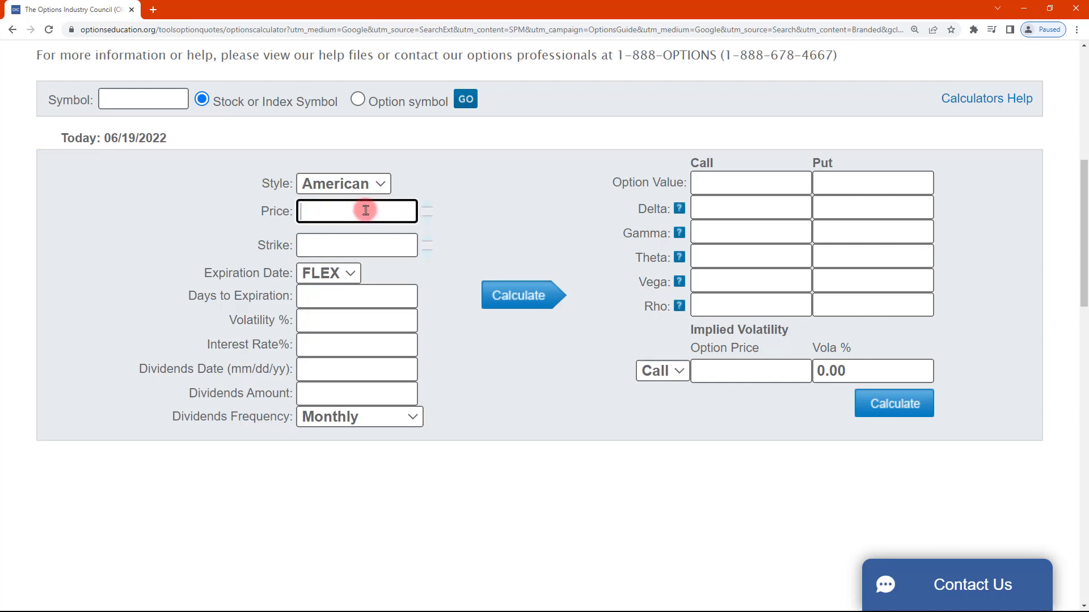
{"action": "type", "text": "100"}
{"action": "left_click", "coordinate": [361, 244]}
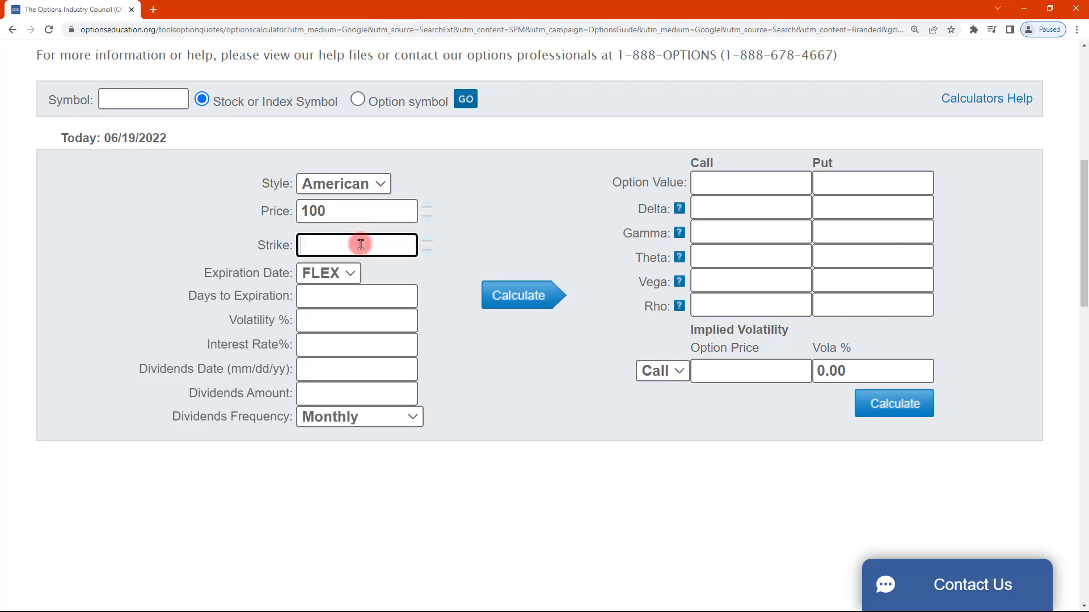
{"action": "type", "text": "110"}
{"action": "left_click", "coordinate": [339, 297]}
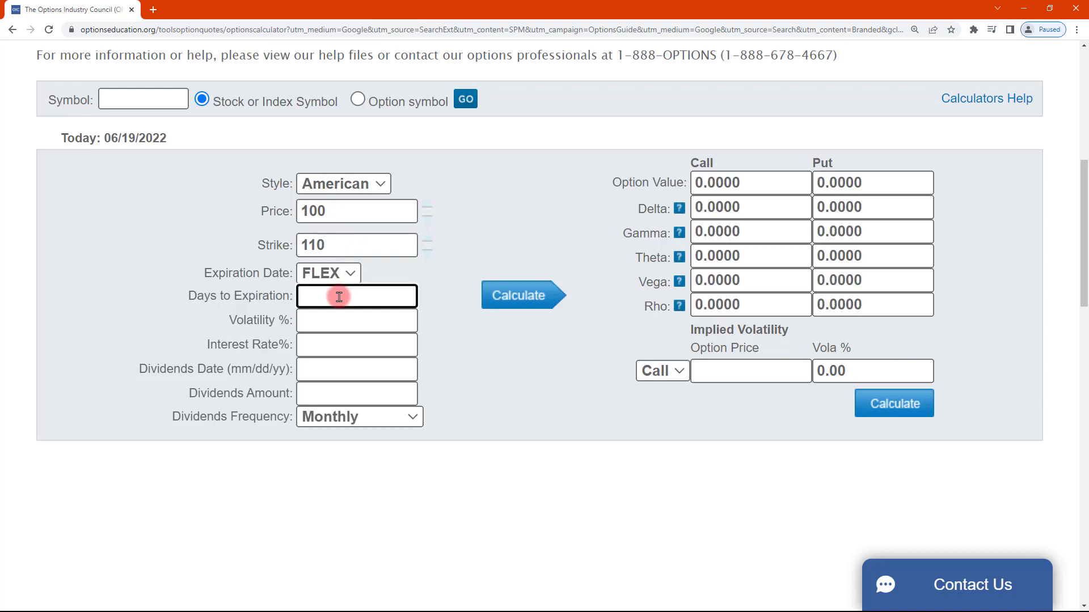
{"action": "type", "text": "30"}
{"action": "left_click", "coordinate": [336, 323]}
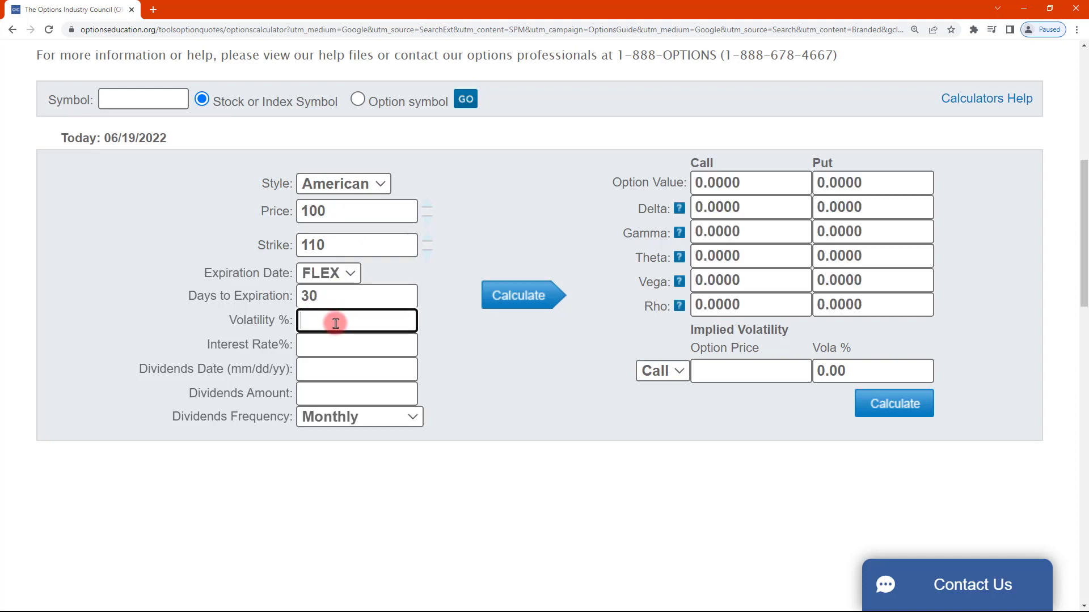
{"action": "type", "text": "20"}
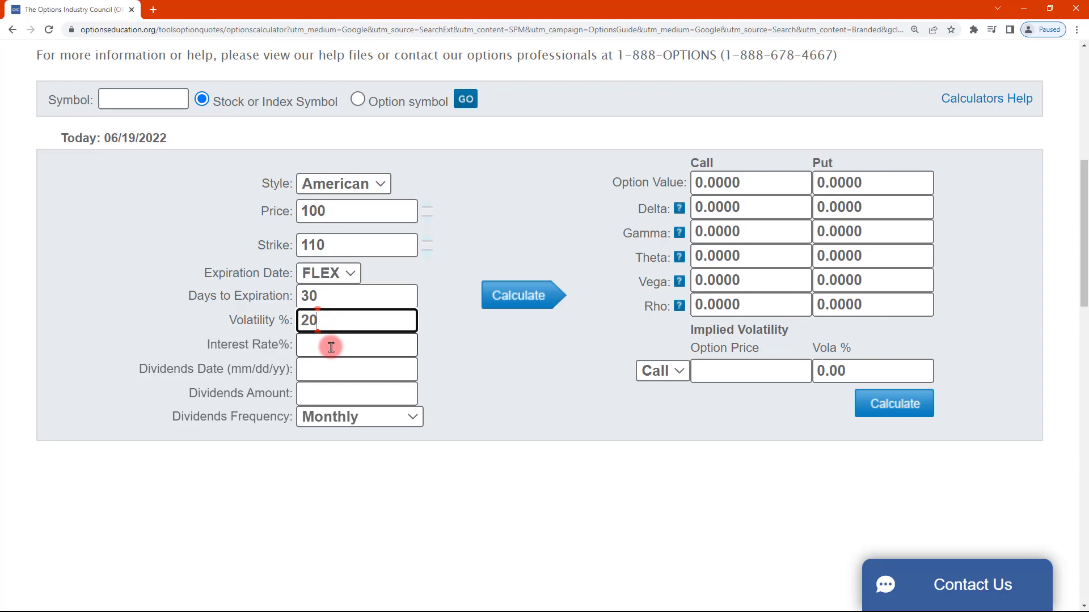
{"action": "left_click", "coordinate": [511, 300]}
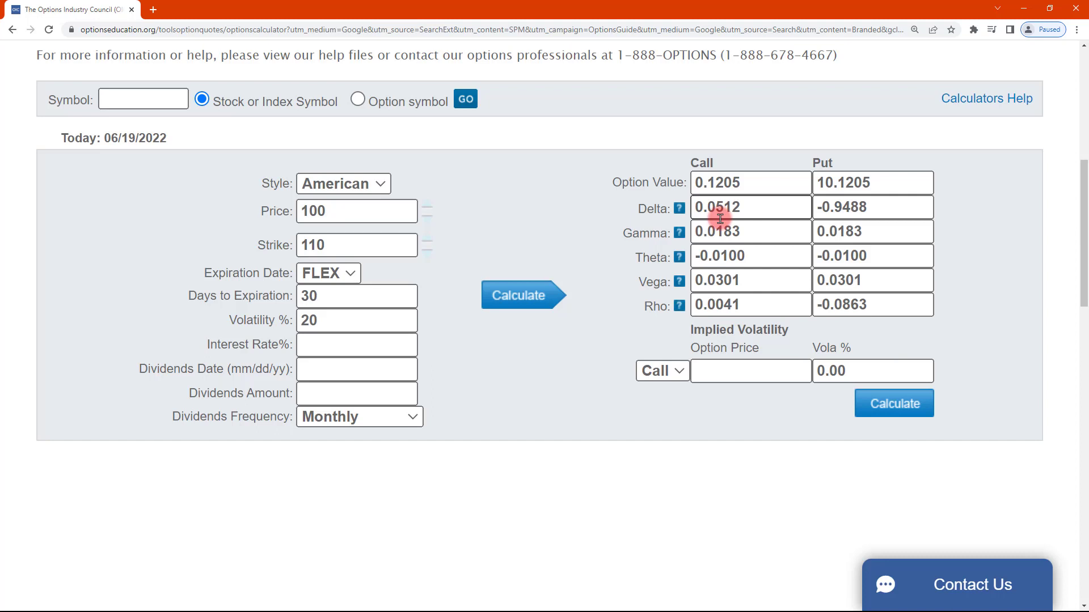
Recalculate at 60, 90, 120 and 360 days to expiration, reaching call delta 0.3518.
{"action": "left_click_drag", "start_coordinate": [334, 298], "coordinate": [300, 297]}
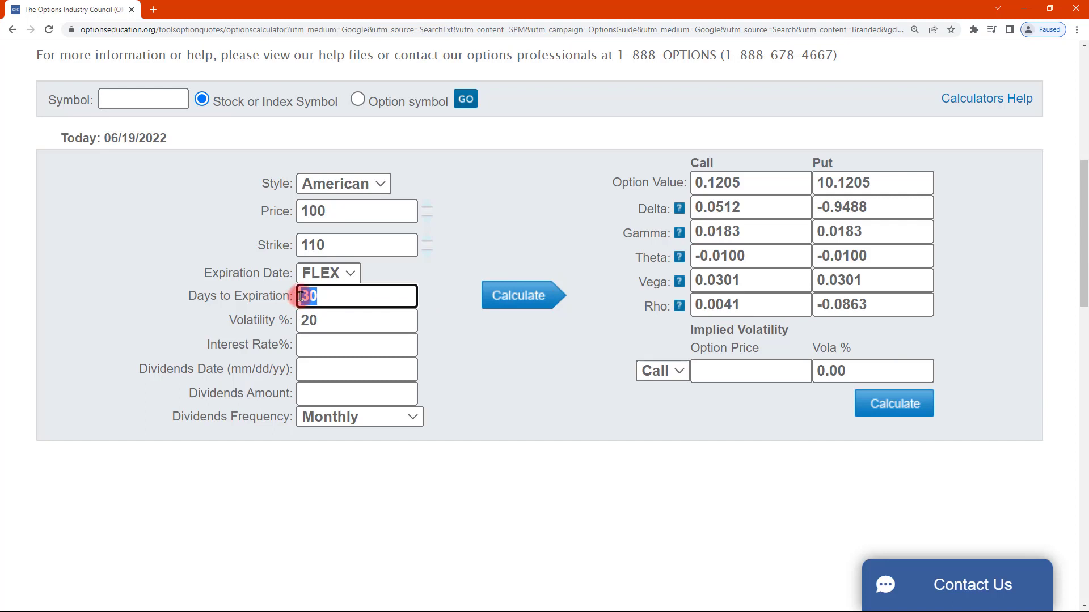
{"action": "type", "text": "60"}
{"action": "left_click", "coordinate": [505, 298]}
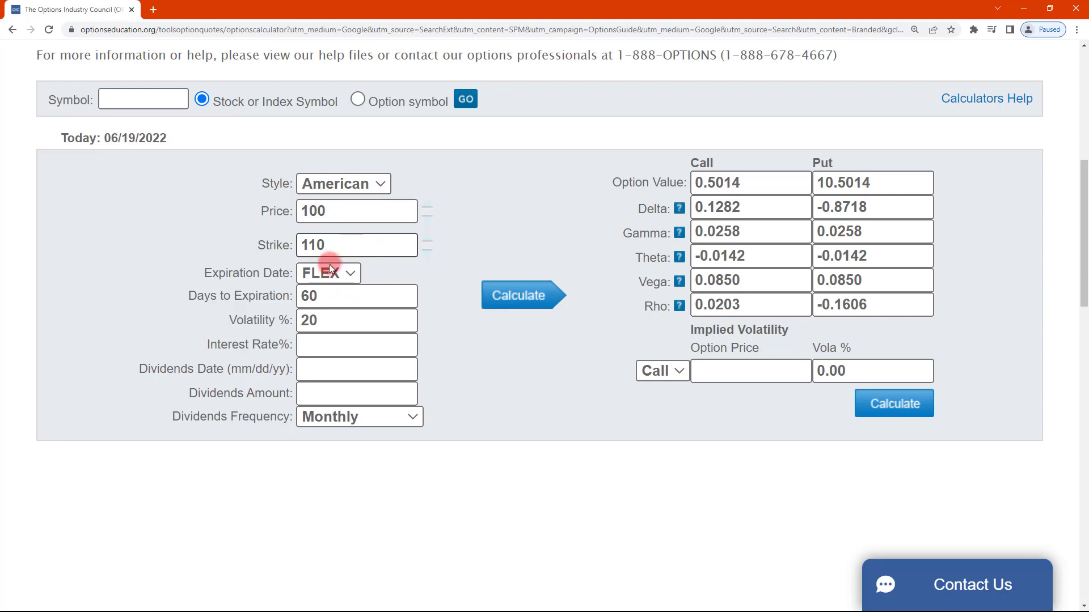
{"action": "left_click_drag", "start_coordinate": [334, 296], "coordinate": [304, 296]}
{"action": "type", "text": "90"}
{"action": "left_click", "coordinate": [496, 307]}
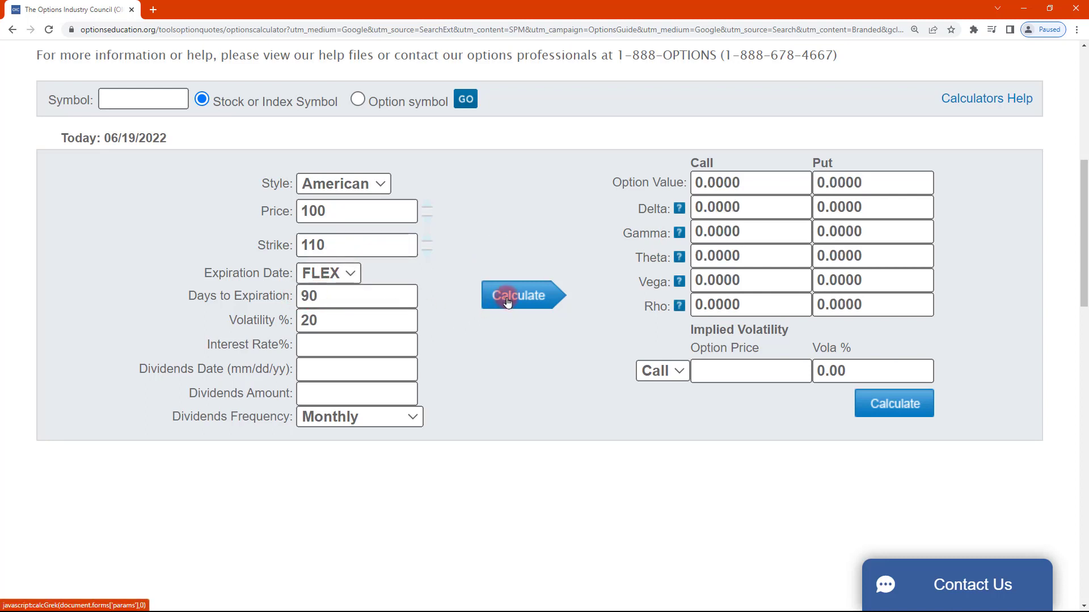
{"action": "left_click_drag", "start_coordinate": [375, 291], "coordinate": [287, 294]}
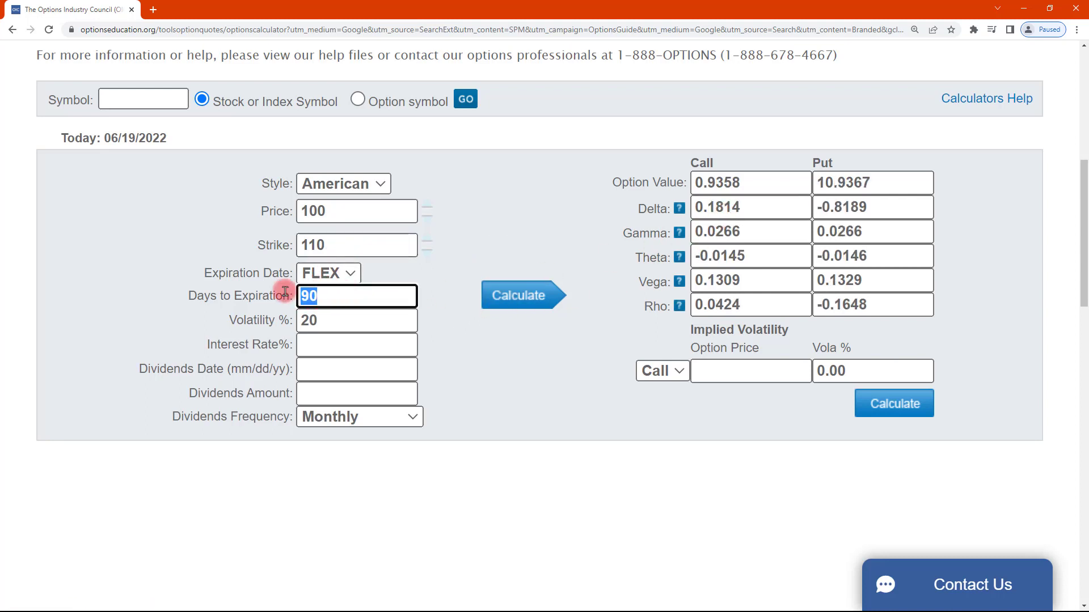
{"action": "type", "text": "120"}
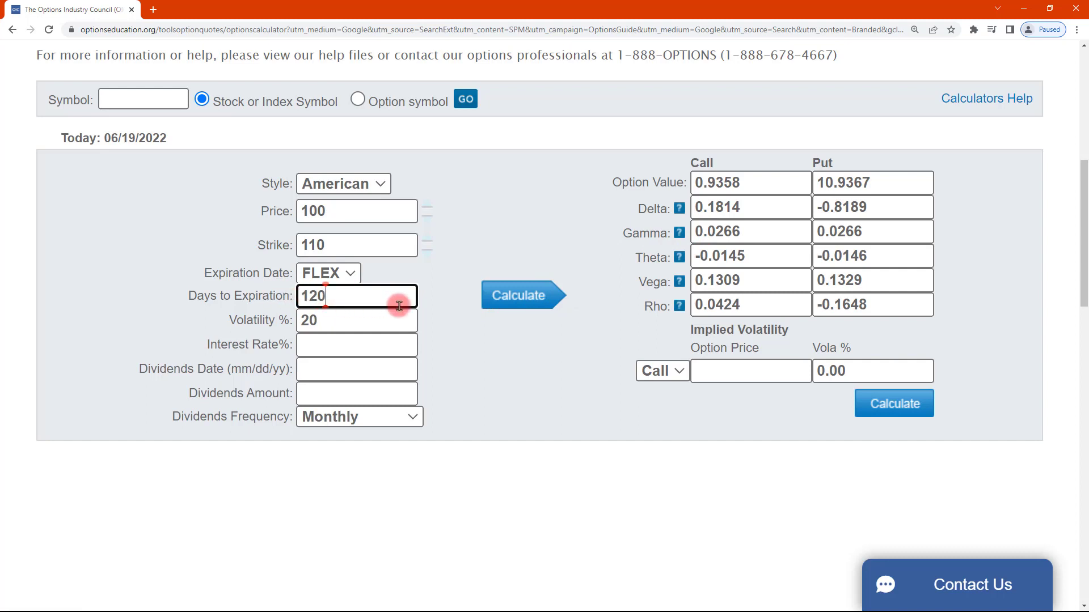
{"action": "left_click", "coordinate": [518, 303]}
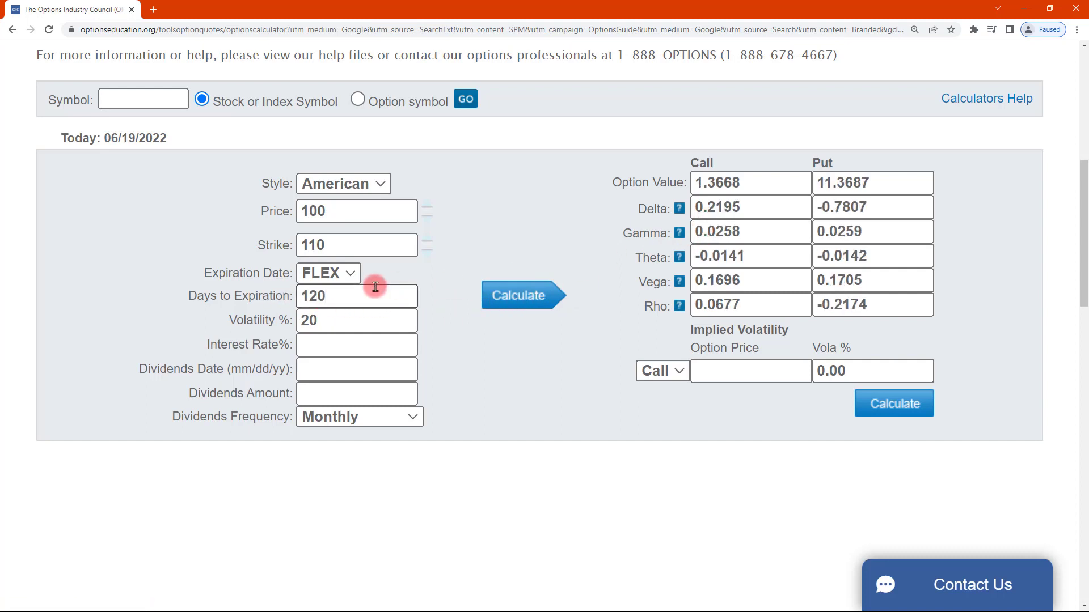
{"action": "left_click_drag", "start_coordinate": [376, 289], "coordinate": [290, 294]}
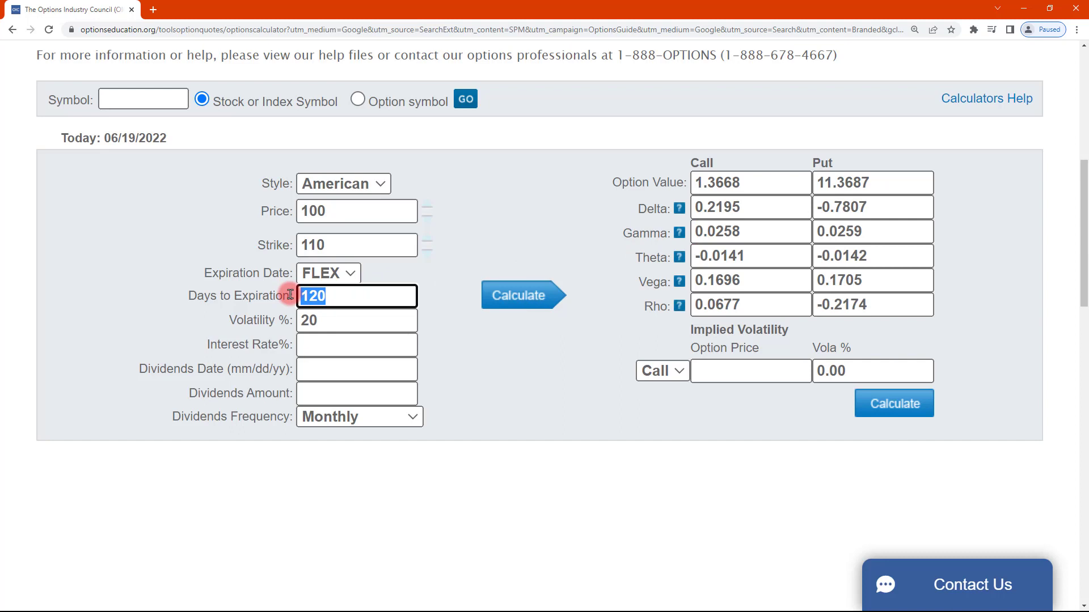
{"action": "type", "text": "360"}
{"action": "left_click", "coordinate": [502, 304]}
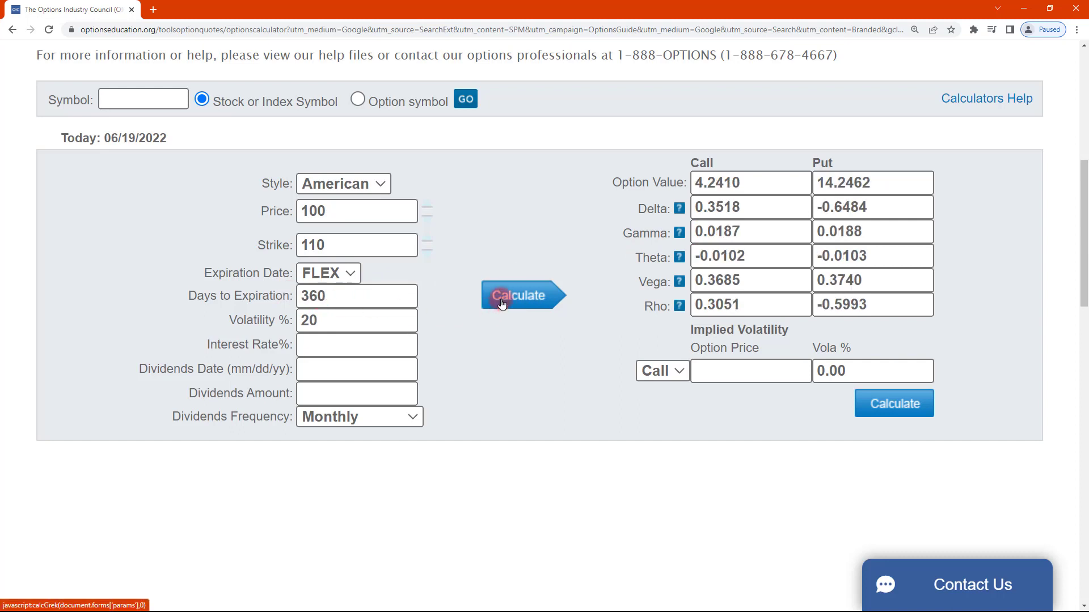
{"action": "left_click", "coordinate": [713, 212]}
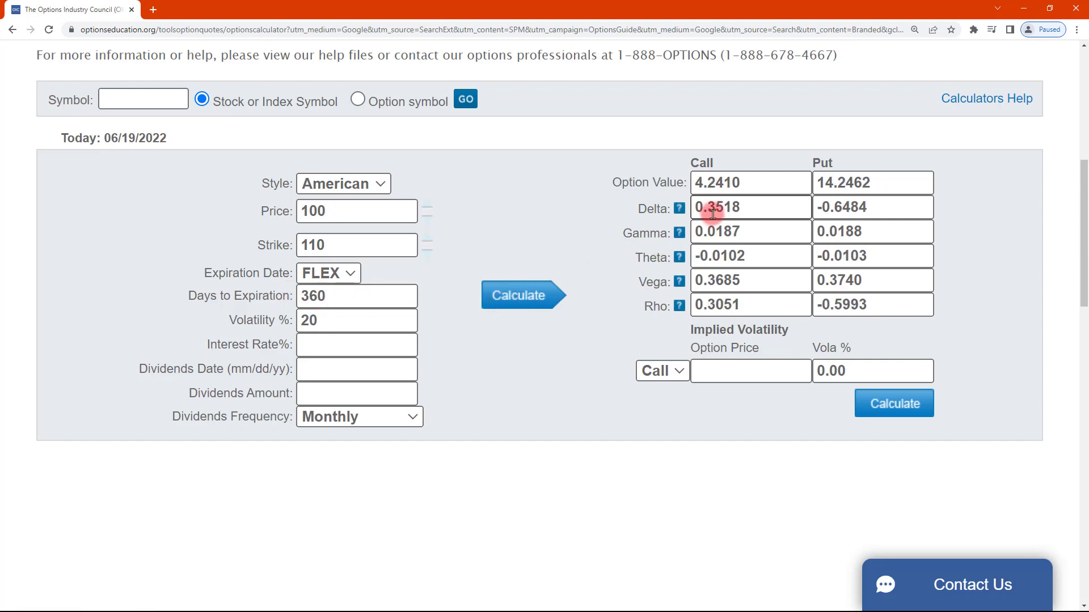
Recalculate at 400, 600, 800 and 1000 days, reaching call delta 0.4513.
{"action": "left_click_drag", "start_coordinate": [313, 295], "coordinate": [280, 292]}
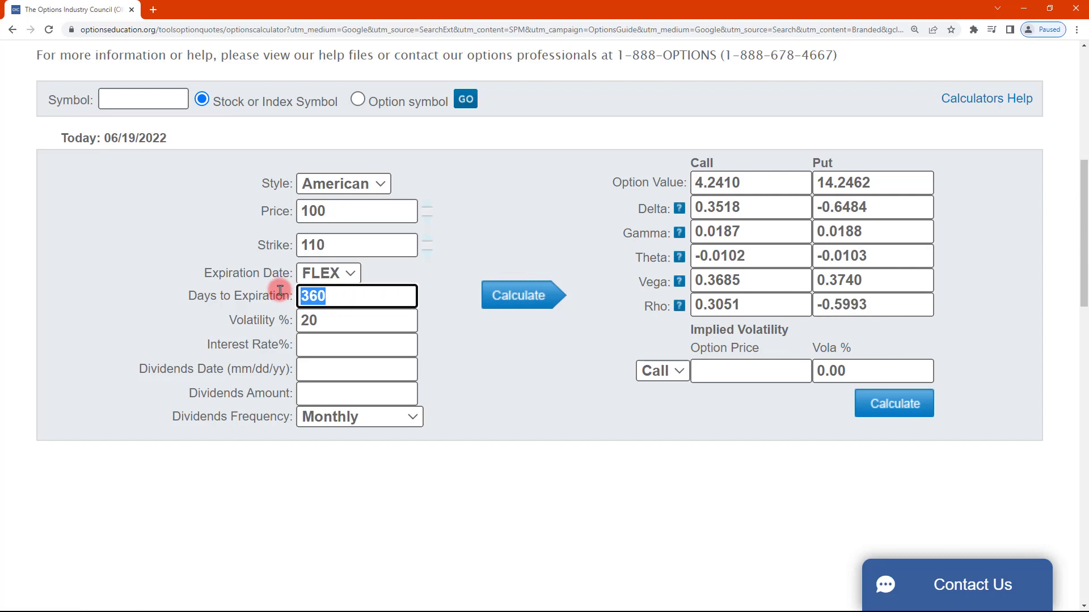
{"action": "type", "text": "400"}
{"action": "left_click", "coordinate": [527, 299]}
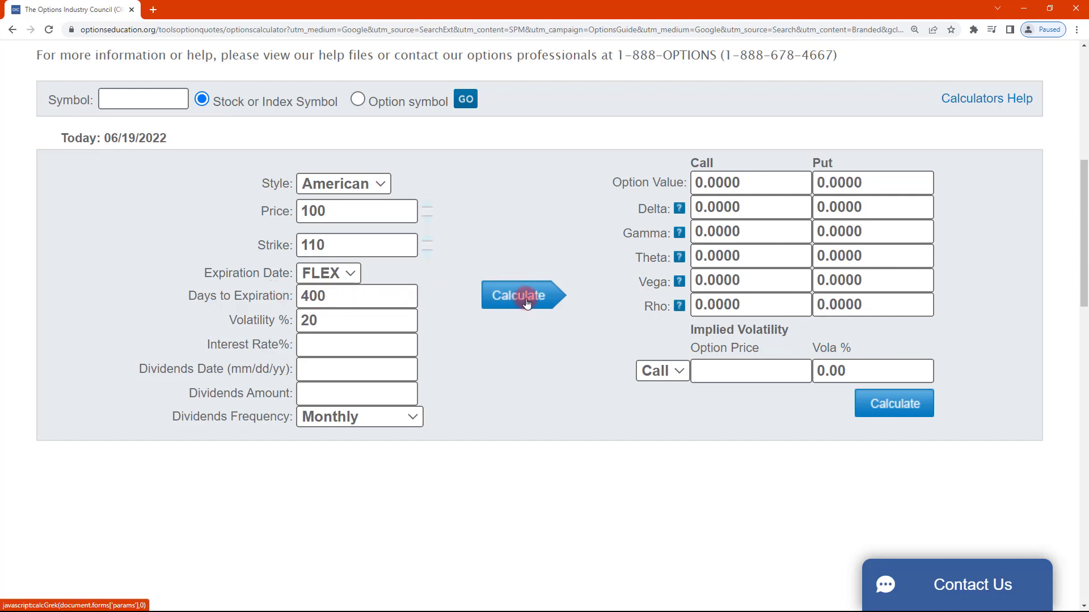
{"action": "left_click_drag", "start_coordinate": [377, 296], "coordinate": [268, 294]}
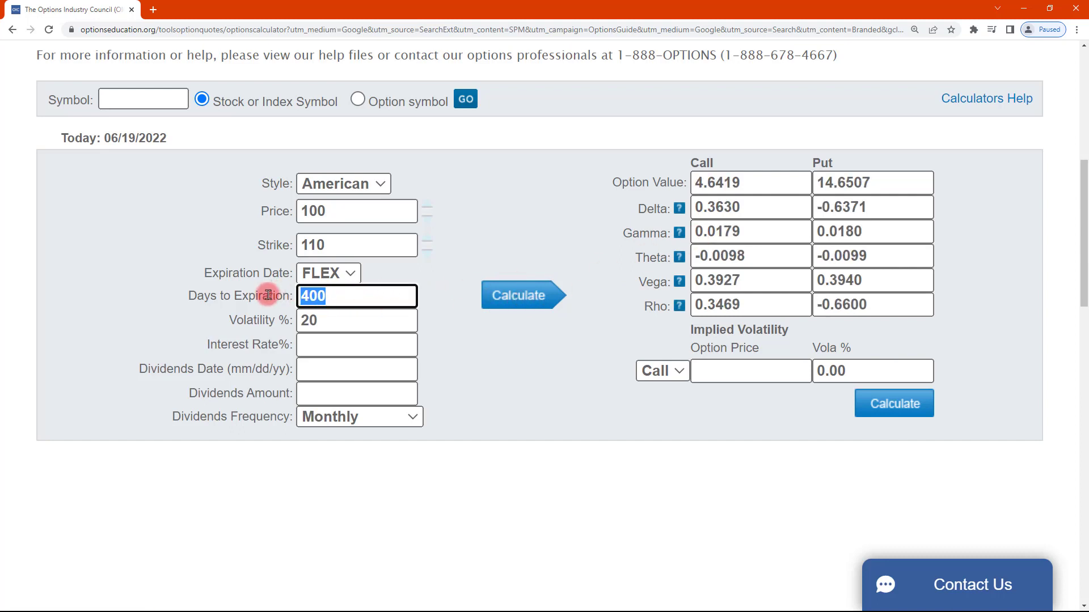
{"action": "type", "text": "600"}
{"action": "left_click", "coordinate": [519, 296]}
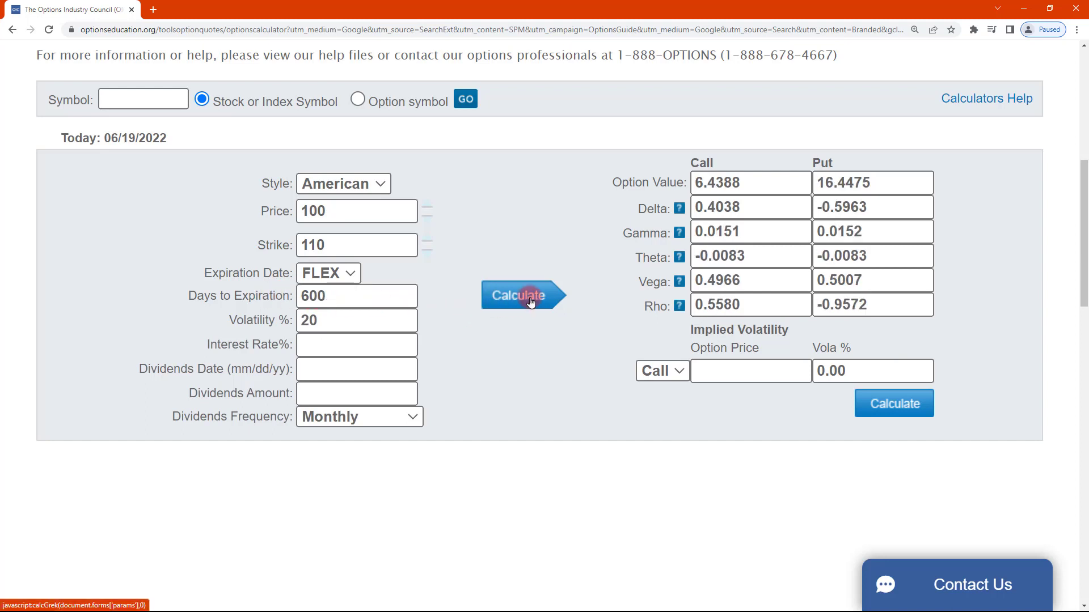
{"action": "left_click_drag", "start_coordinate": [384, 295], "coordinate": [272, 292]}
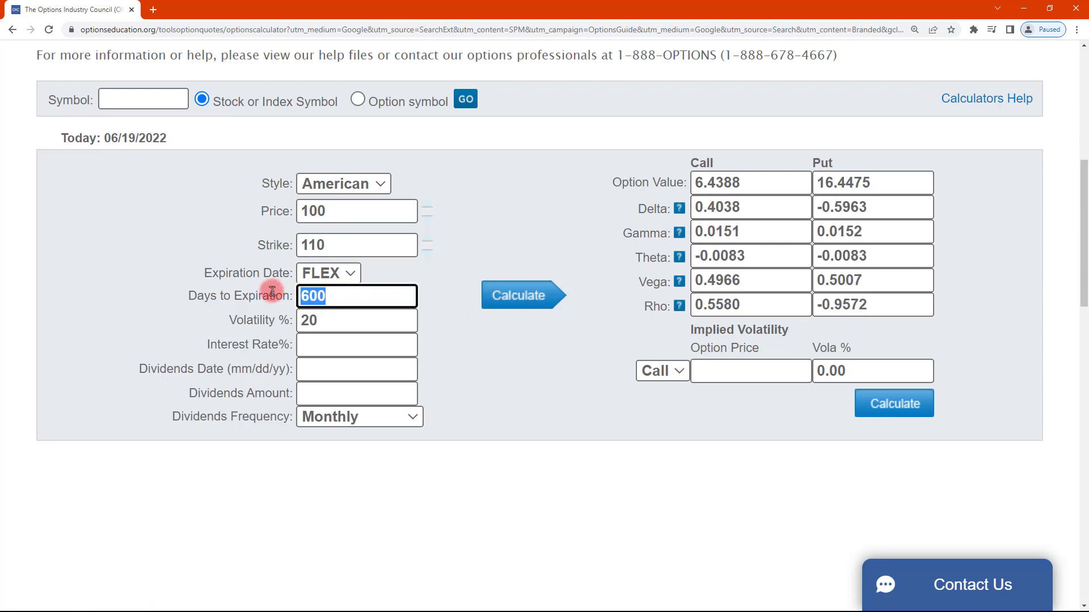
{"action": "type", "text": "800"}
{"action": "left_click", "coordinate": [542, 298]}
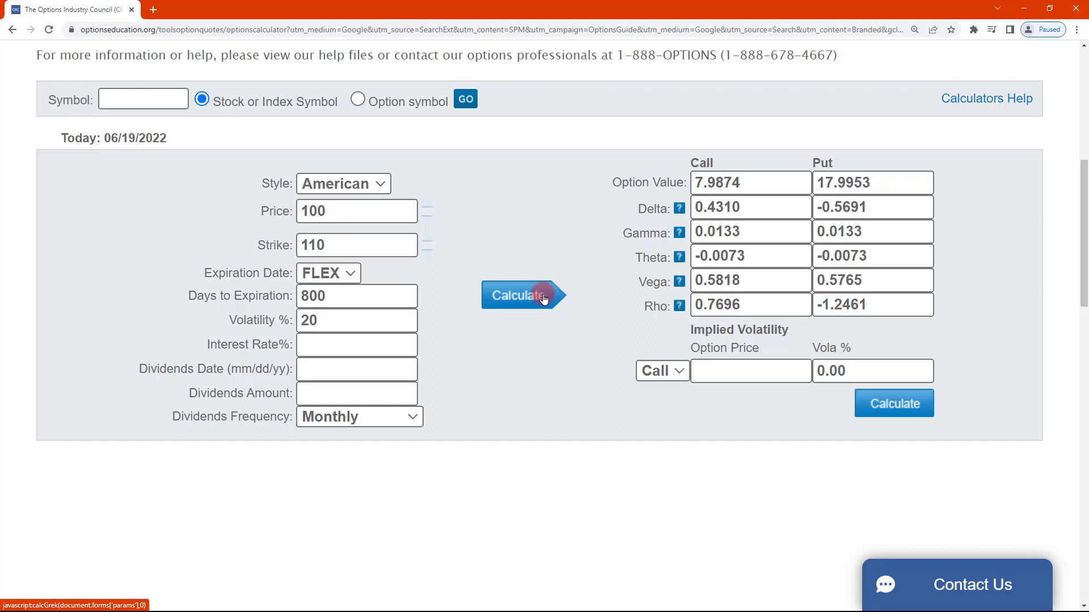
{"action": "left_click_drag", "start_coordinate": [340, 296], "coordinate": [281, 296]}
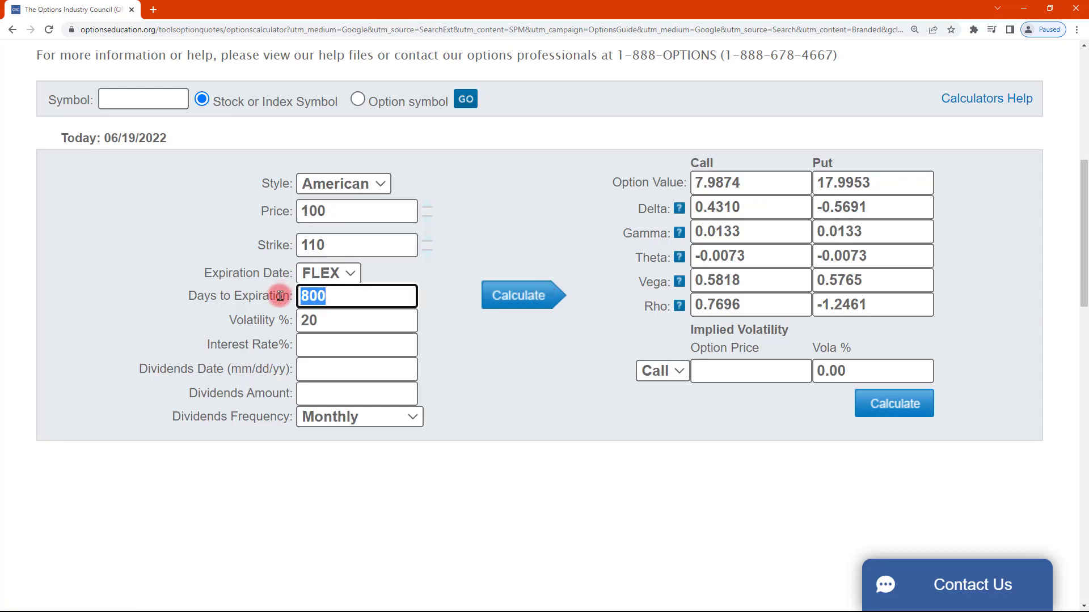
{"action": "type", "text": "1000"}
{"action": "left_click", "coordinate": [511, 298]}
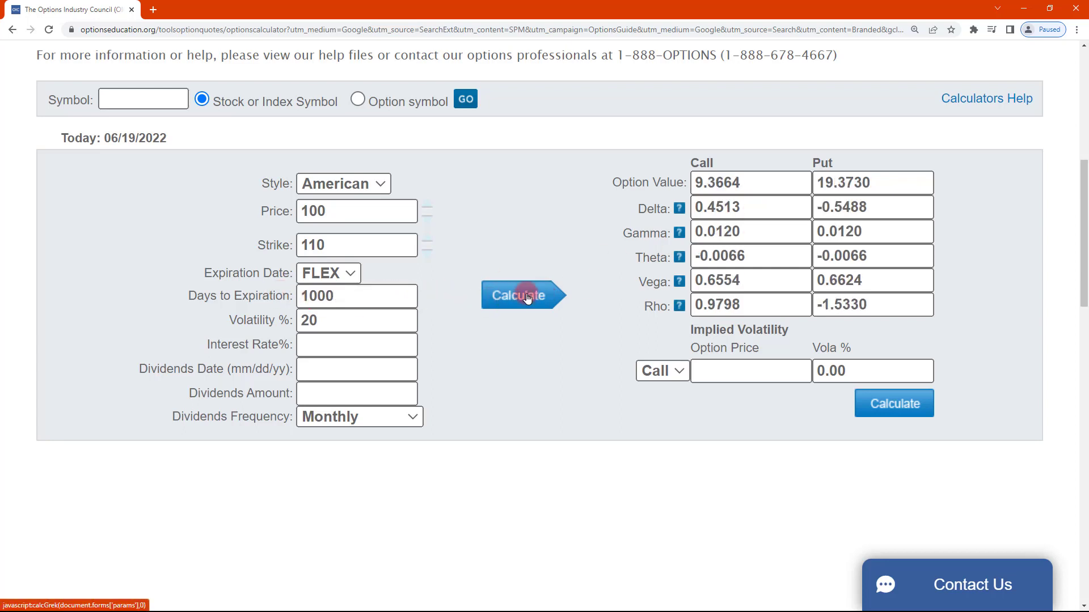
{"action": "left_click", "coordinate": [724, 210]}
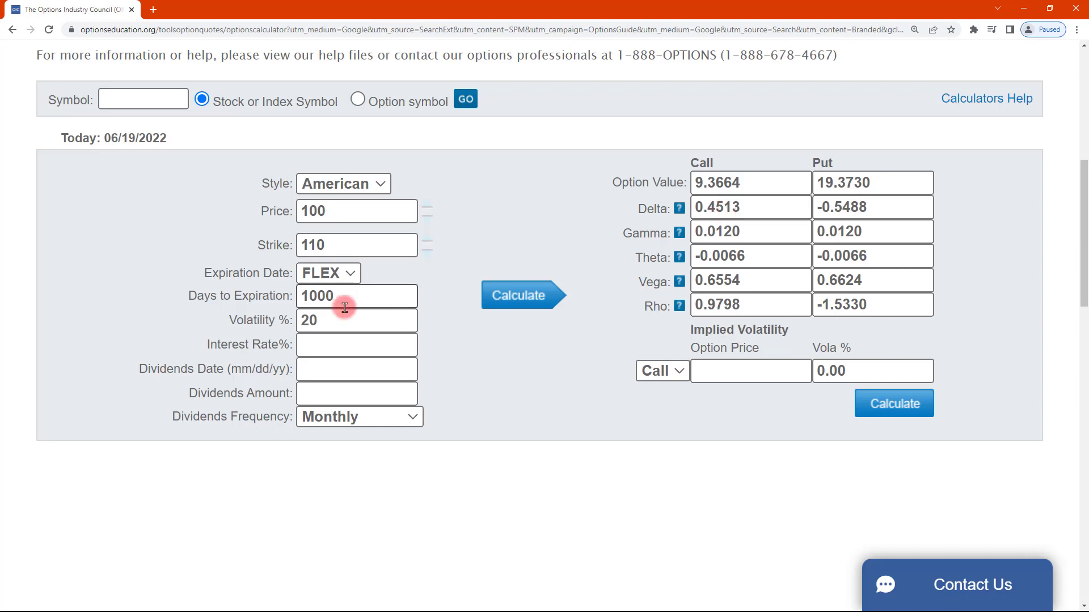
Reset days to expiration to 30 and recalculate.
{"action": "left_click_drag", "start_coordinate": [348, 303], "coordinate": [284, 297]}
{"action": "type", "text": "30"}
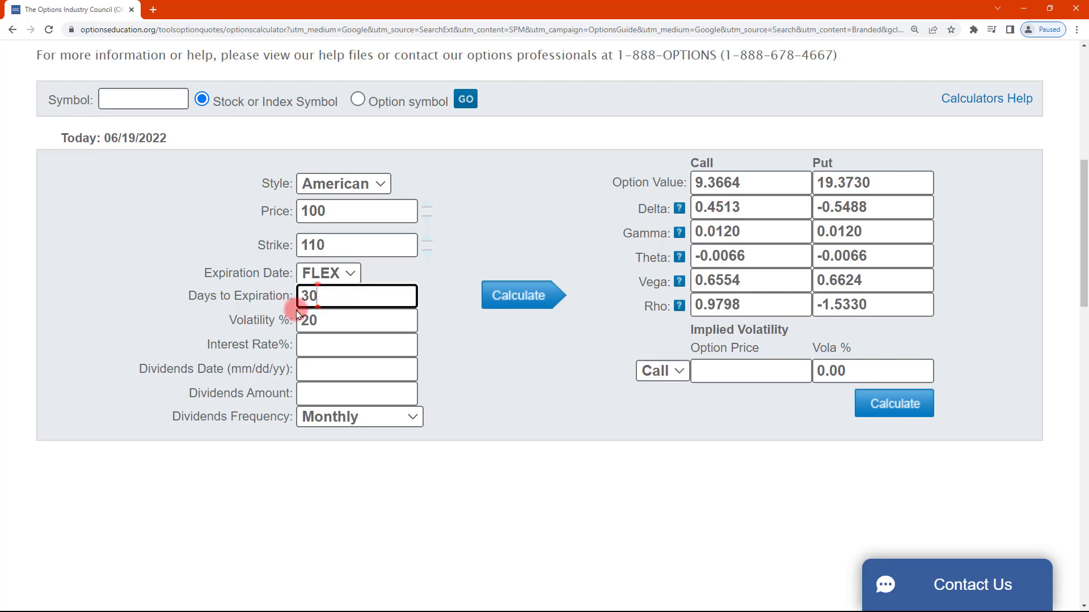
{"action": "left_click", "coordinate": [338, 316]}
{"action": "left_click", "coordinate": [543, 291]}
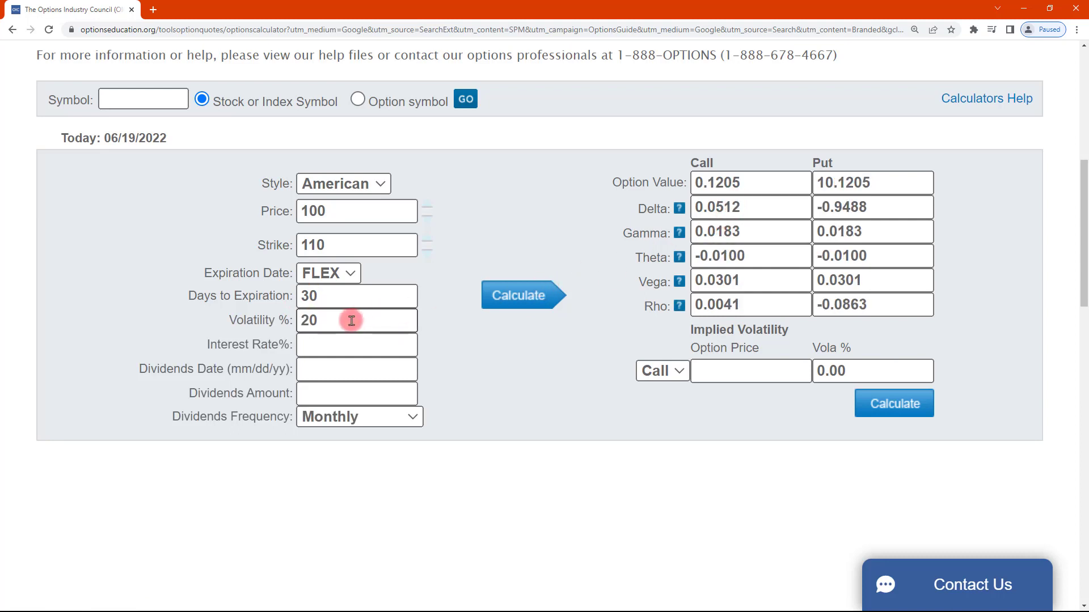
Recalculate the Greeks at 30% and then 60% volatility.
{"action": "left_click_drag", "start_coordinate": [347, 320], "coordinate": [302, 321]}
{"action": "type", "text": "30"}
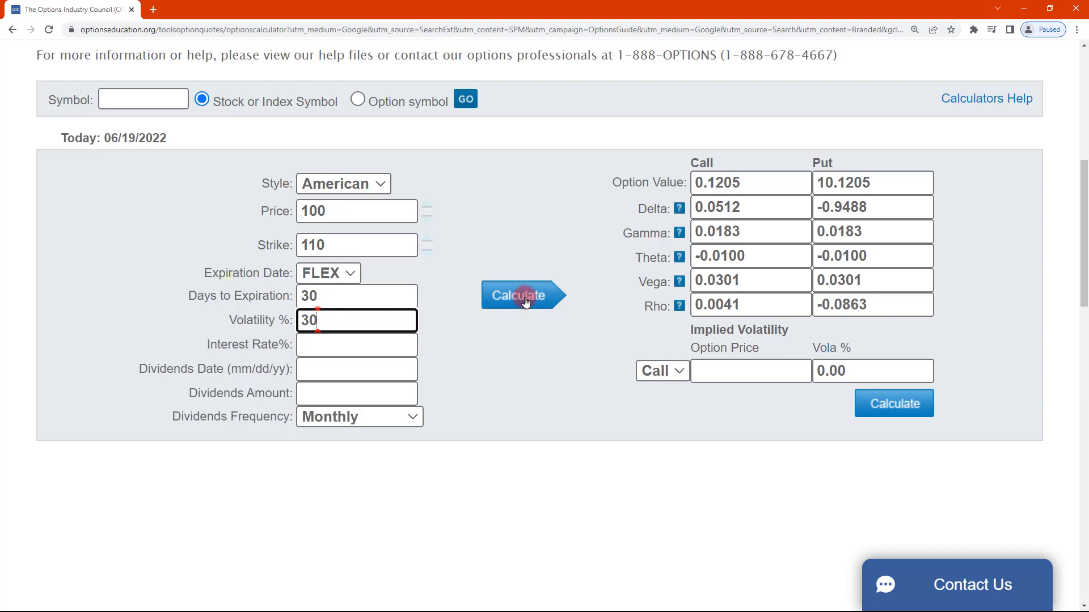
{"action": "left_click", "coordinate": [522, 296]}
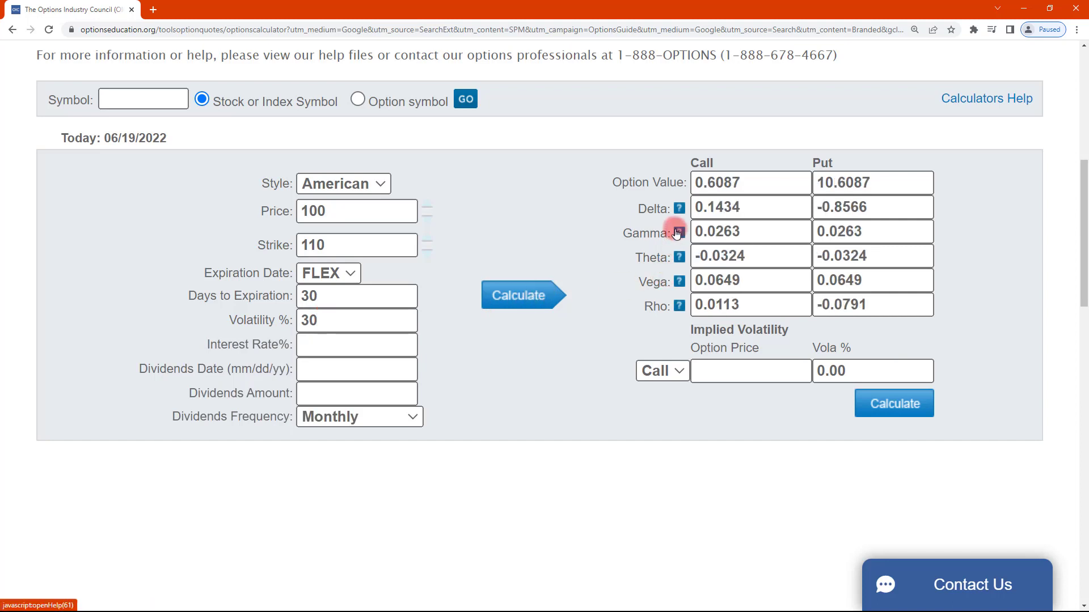
{"action": "left_click", "coordinate": [317, 322]}
{"action": "double_click", "coordinate": [318, 321]}
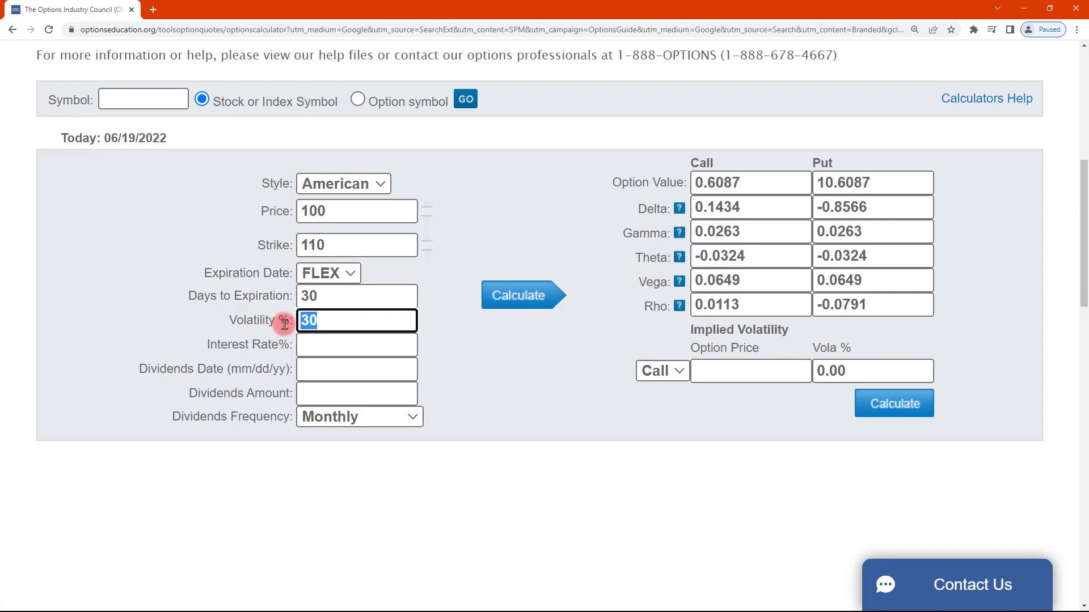
{"action": "type", "text": "60"}
{"action": "left_click", "coordinate": [515, 298]}
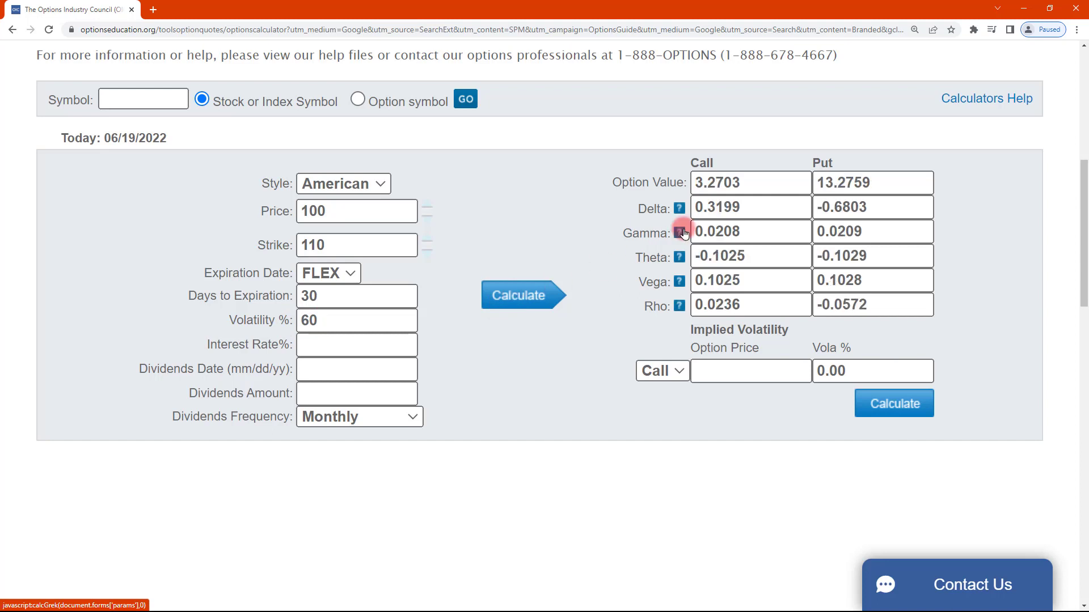
Recalculate at 90%, 120% and 200% volatility, lifting call delta to 0.5479.
{"action": "left_click", "coordinate": [358, 320]}
{"action": "left_click_drag", "start_coordinate": [358, 320], "coordinate": [291, 318]}
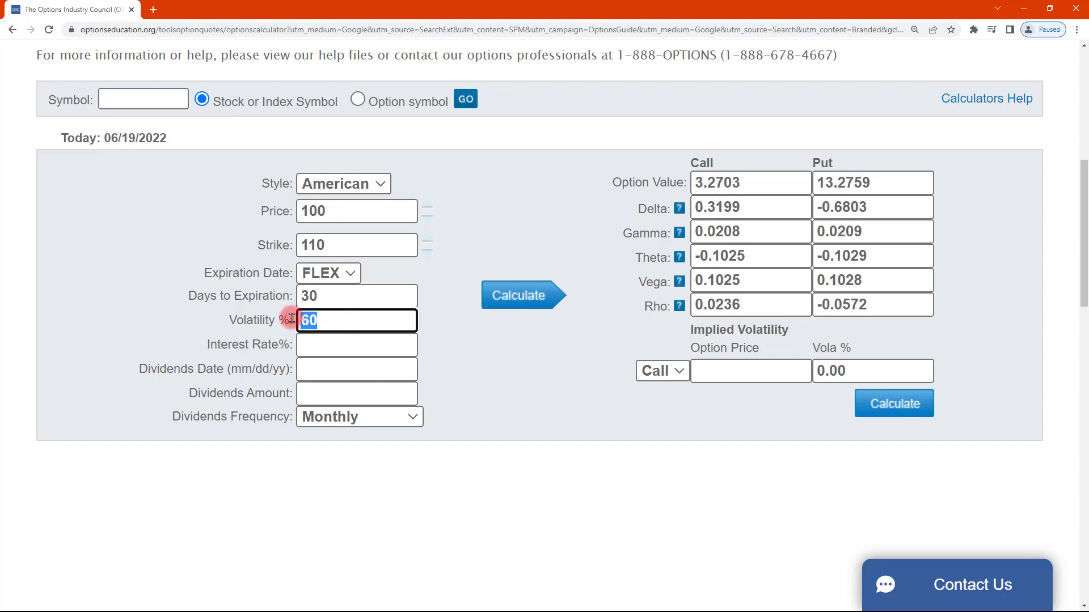
{"action": "type", "text": "90"}
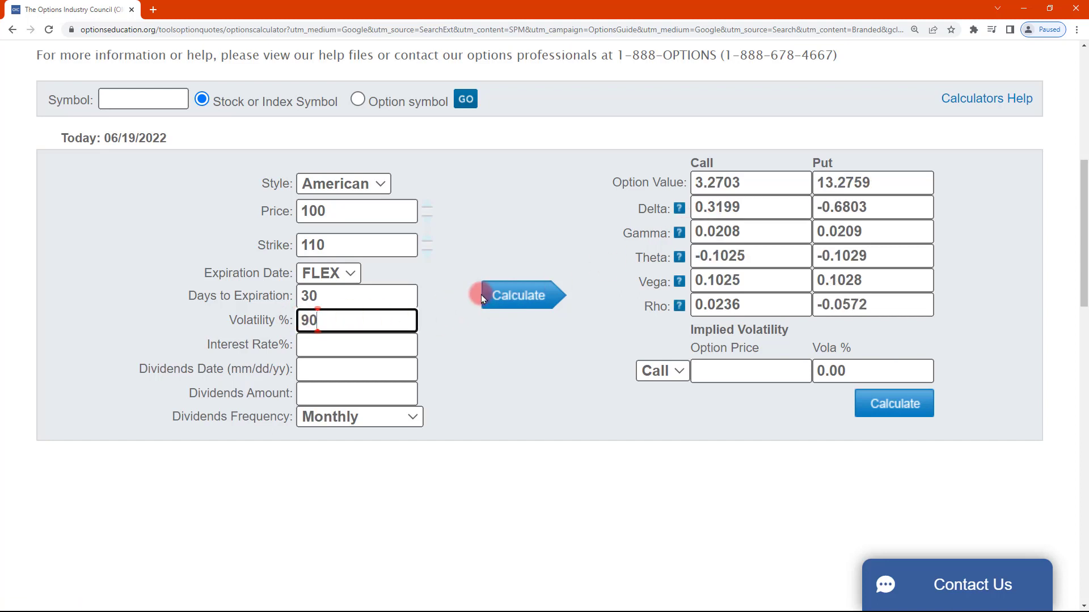
{"action": "left_click", "coordinate": [516, 296]}
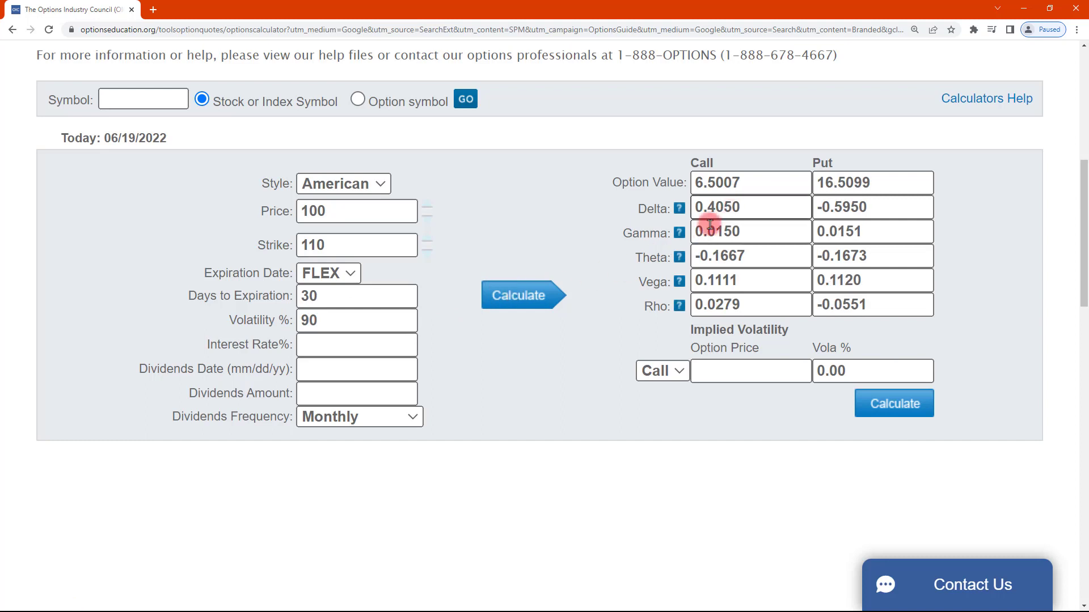
{"action": "left_click_drag", "start_coordinate": [374, 312], "coordinate": [290, 318]}
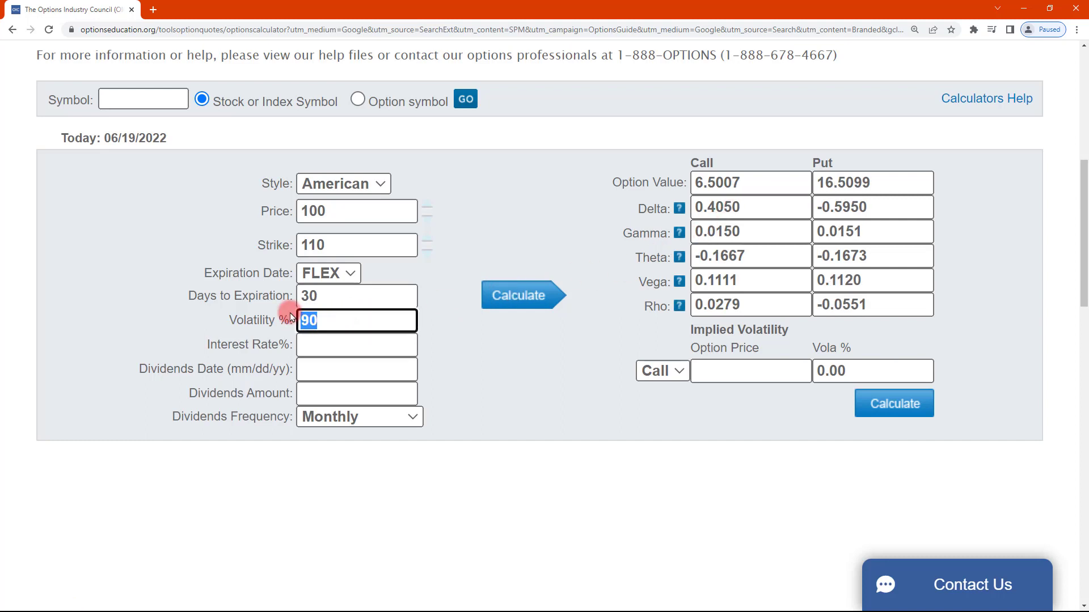
{"action": "type", "text": "120"}
{"action": "left_click", "coordinate": [511, 295]}
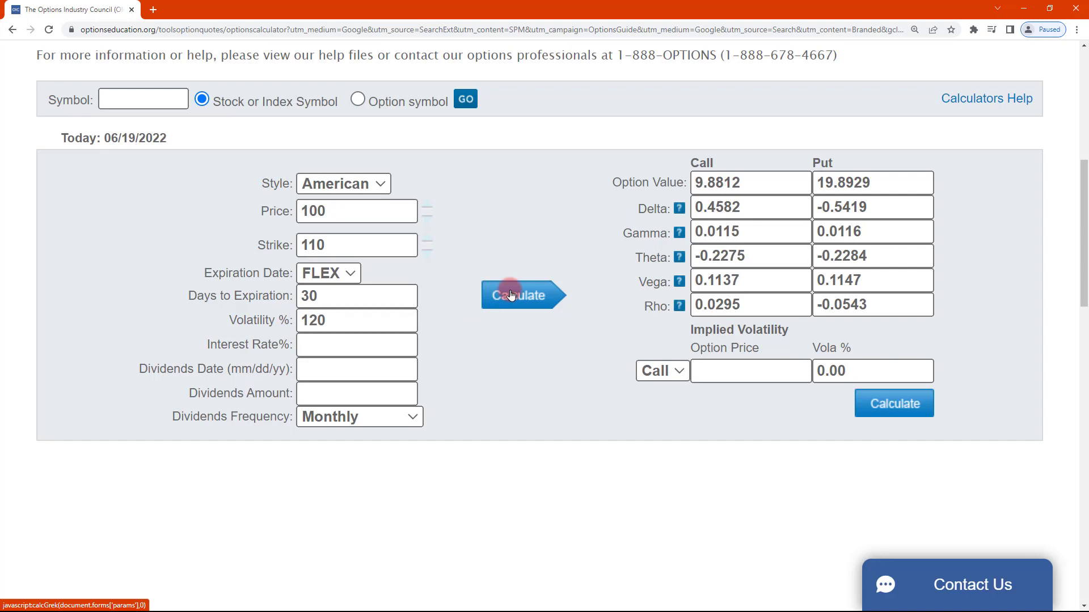
{"action": "left_click_drag", "start_coordinate": [384, 311], "coordinate": [278, 320]}
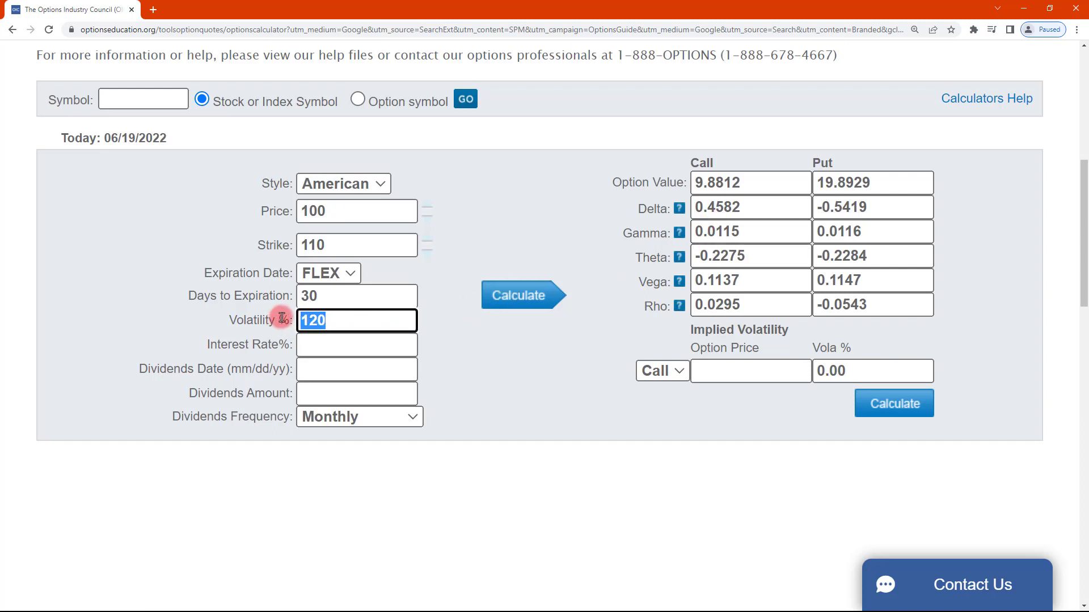
{"action": "type", "text": "200"}
{"action": "left_click", "coordinate": [516, 295]}
{"action": "left_click", "coordinate": [726, 211]}
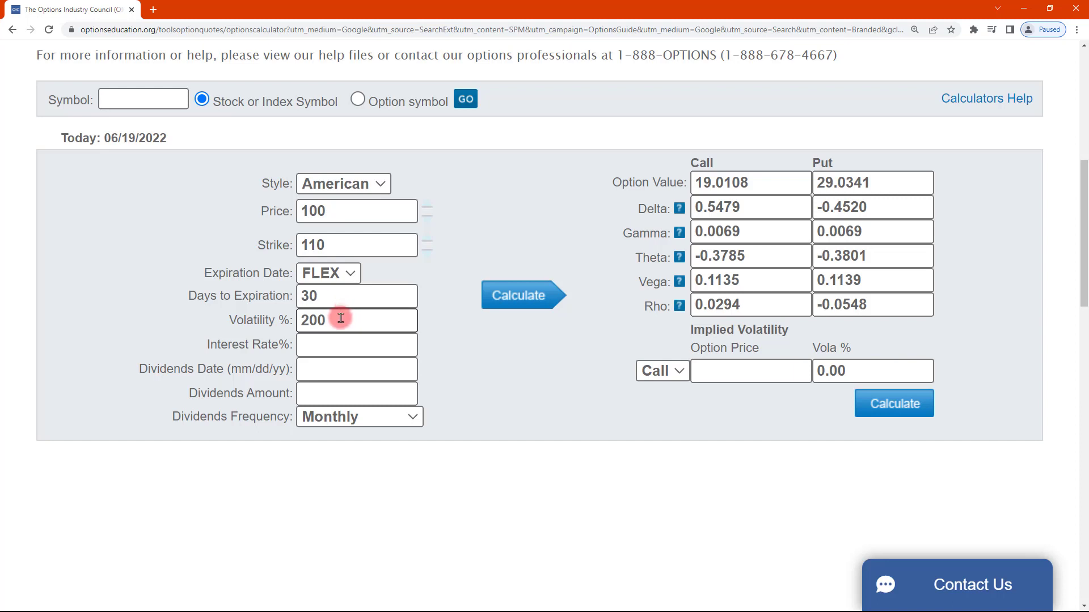
Recalculate the Greeks at 300%, 500%, 800% and 1000% volatility.
{"action": "left_click_drag", "start_coordinate": [343, 314], "coordinate": [298, 319]}
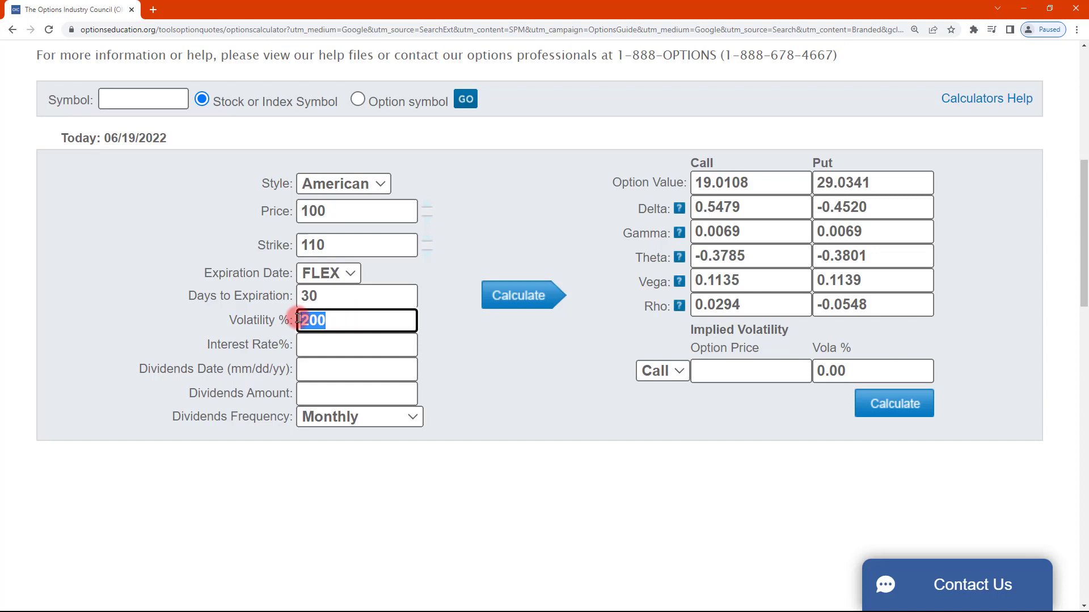
{"action": "type", "text": "300"}
{"action": "left_click", "coordinate": [511, 294]}
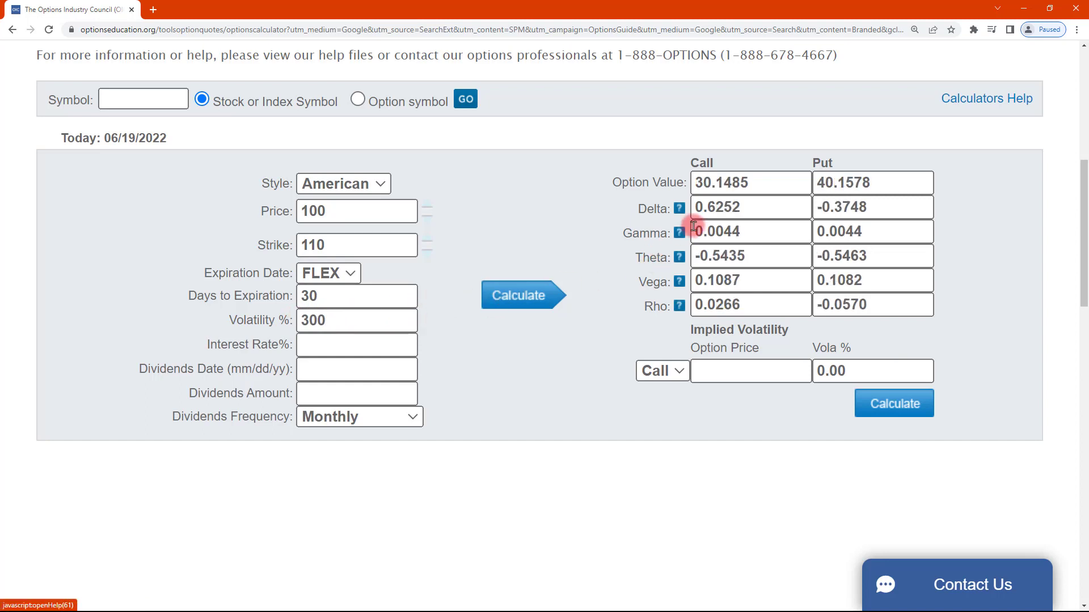
{"action": "left_click_drag", "start_coordinate": [391, 313], "coordinate": [290, 316]}
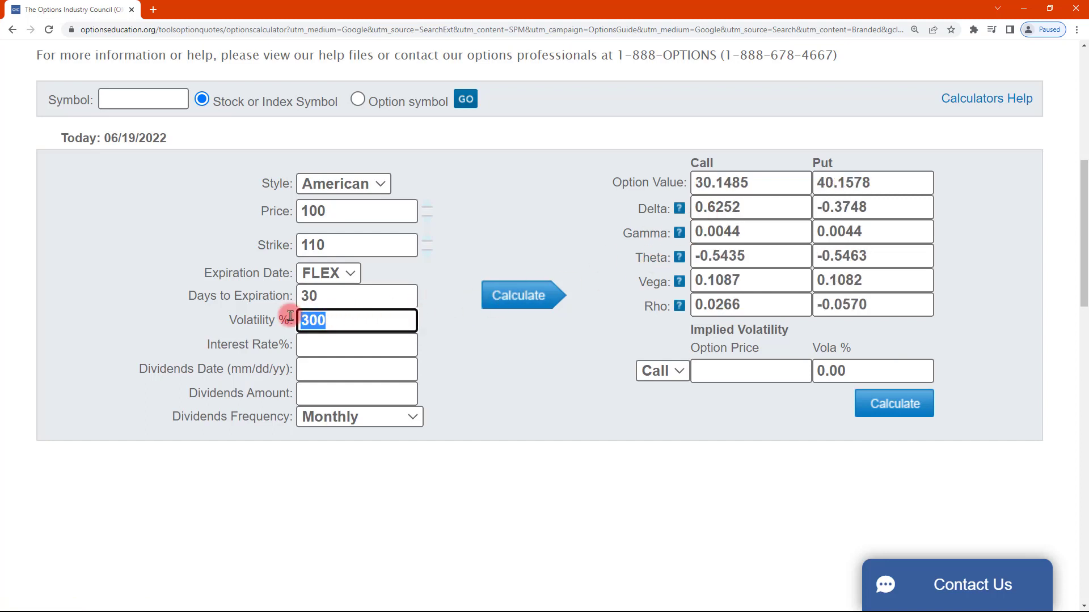
{"action": "type", "text": "500"}
{"action": "left_click", "coordinate": [519, 295]}
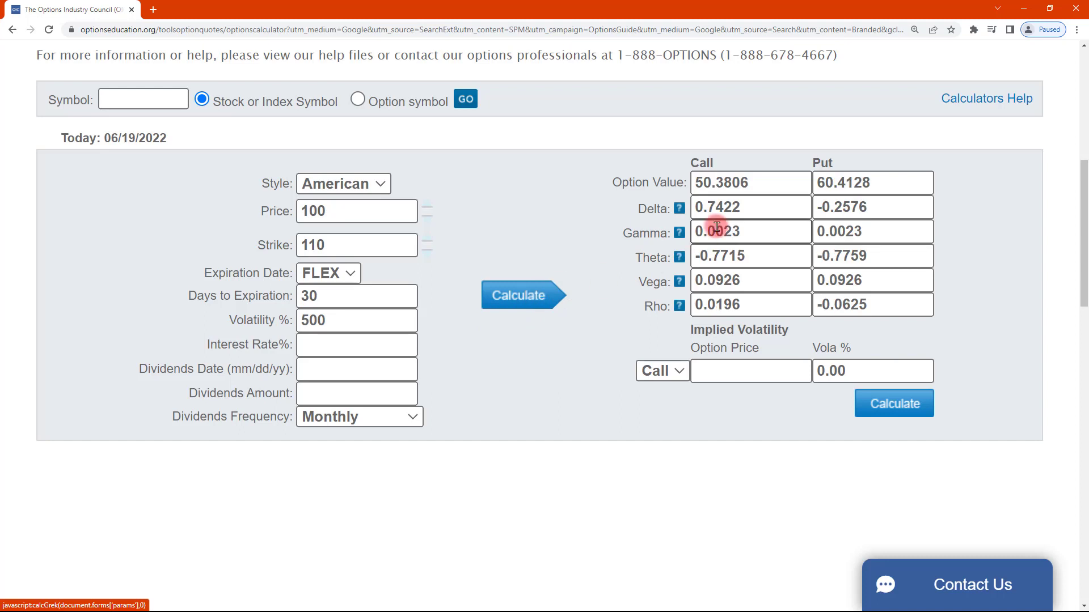
{"action": "left_click_drag", "start_coordinate": [381, 313], "coordinate": [296, 316]}
{"action": "type", "text": "800"}
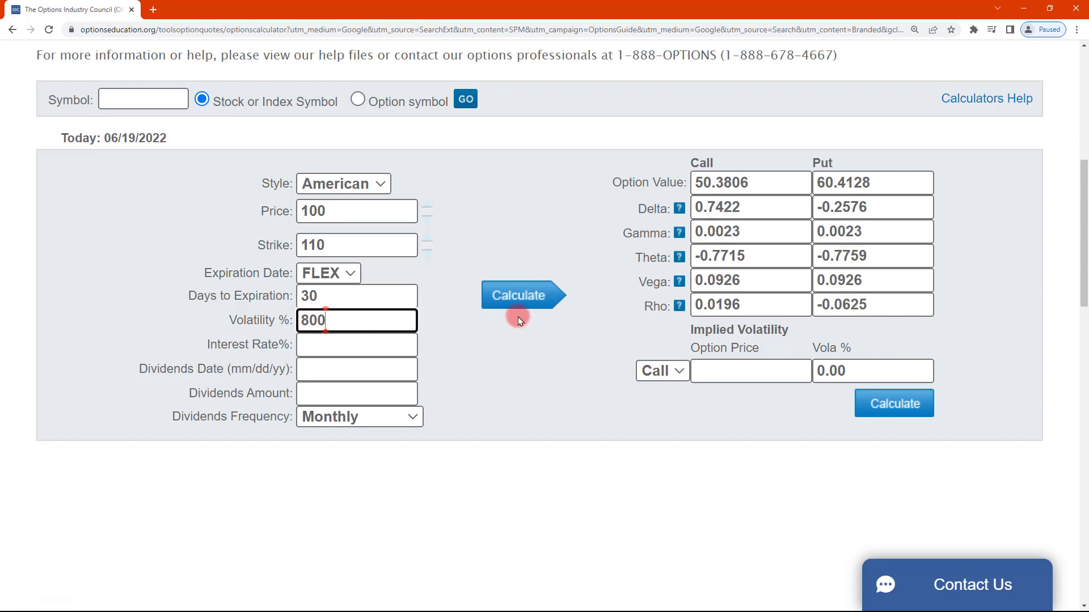
{"action": "left_click", "coordinate": [521, 299]}
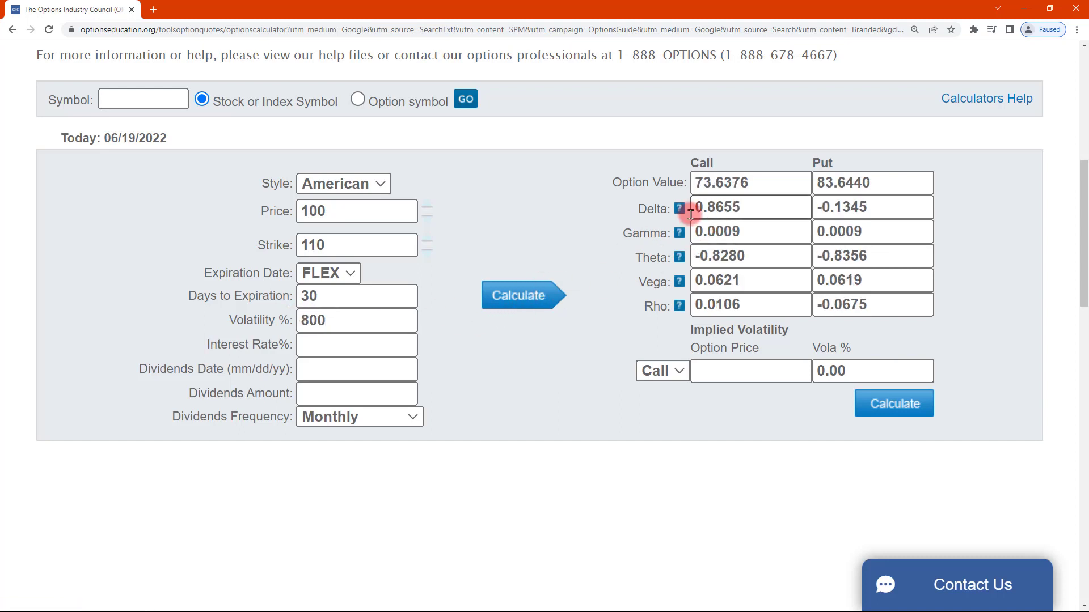
{"action": "left_click_drag", "start_coordinate": [376, 318], "coordinate": [264, 318]}
{"action": "type", "text": "100"}
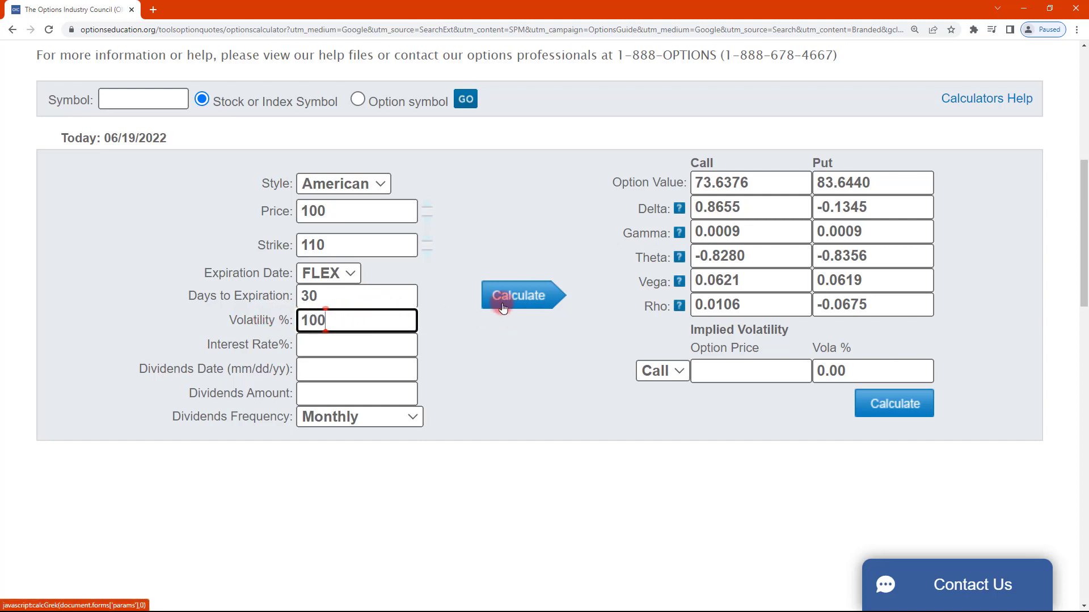
{"action": "type", "text": "0"}
{"action": "left_click", "coordinate": [502, 306]}
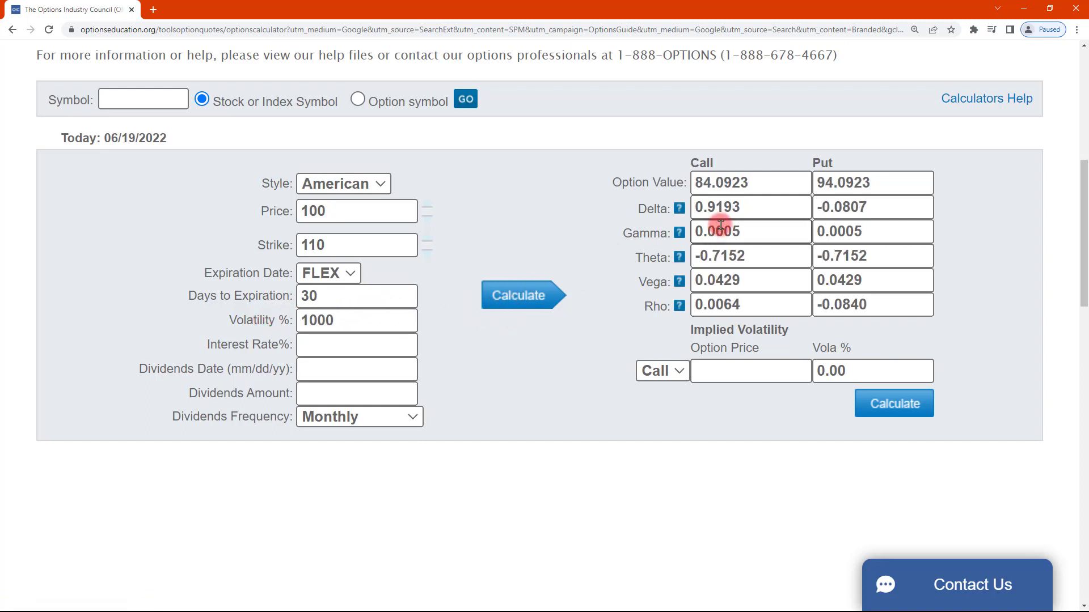
Recalculate at 2000% and 3000% volatility, showing call delta reaching 1.0000.
{"action": "left_click_drag", "start_coordinate": [353, 318], "coordinate": [274, 322]}
{"action": "type", "text": "200"}
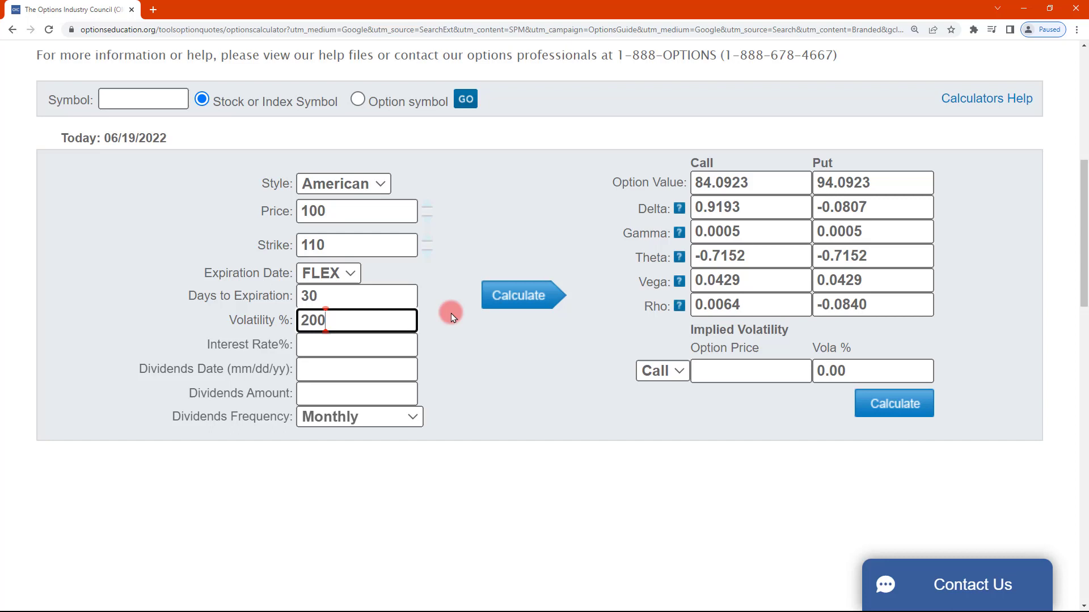
{"action": "type", "text": "0"}
{"action": "left_click", "coordinate": [508, 297]}
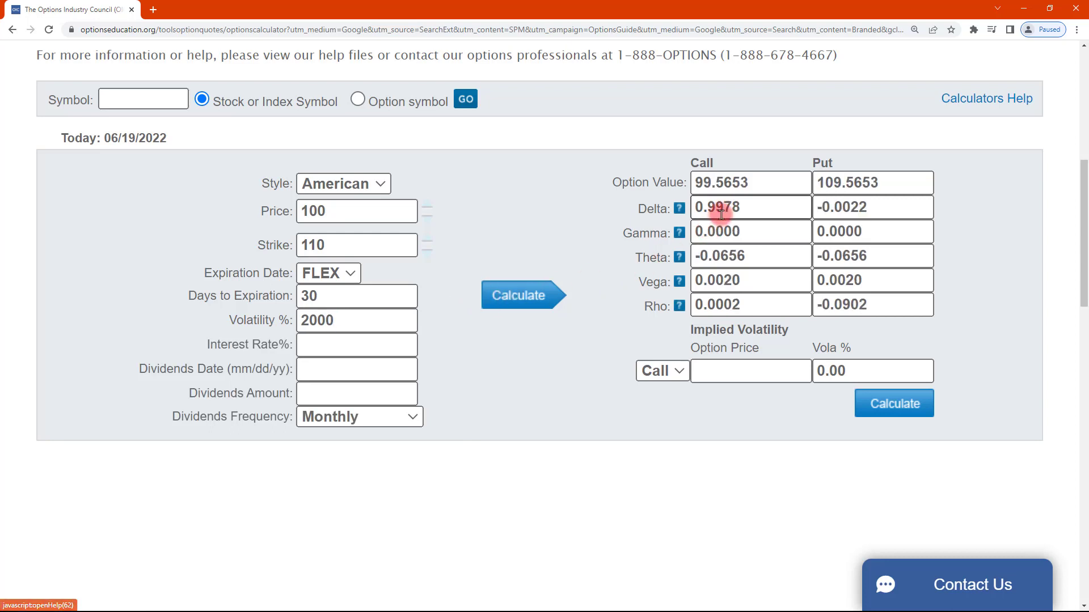
{"action": "left_click_drag", "start_coordinate": [349, 320], "coordinate": [282, 323]}
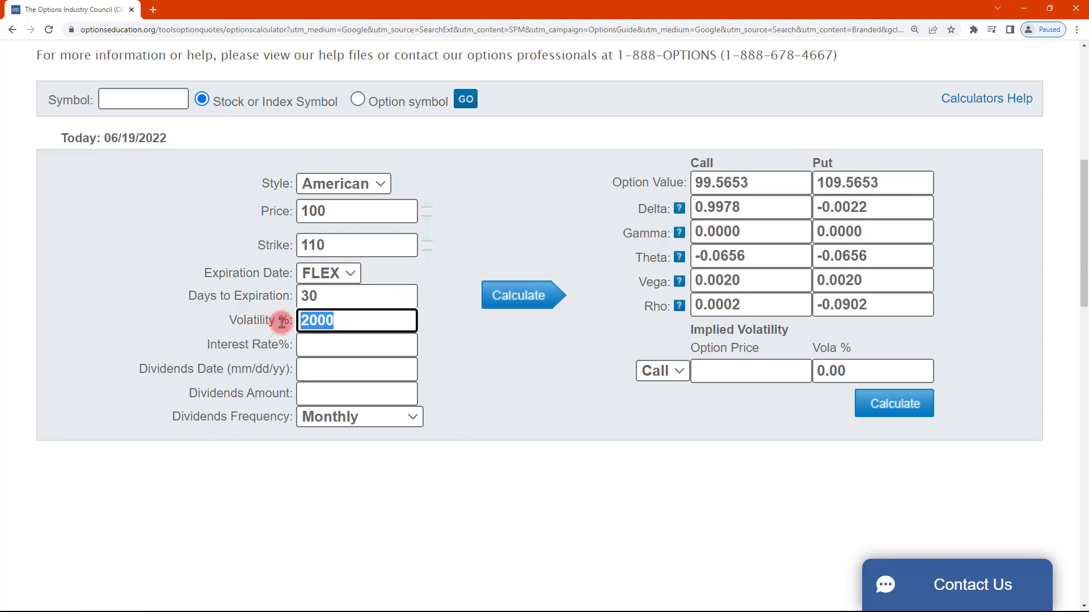
{"action": "type", "text": "3000"}
{"action": "left_click", "coordinate": [513, 296]}
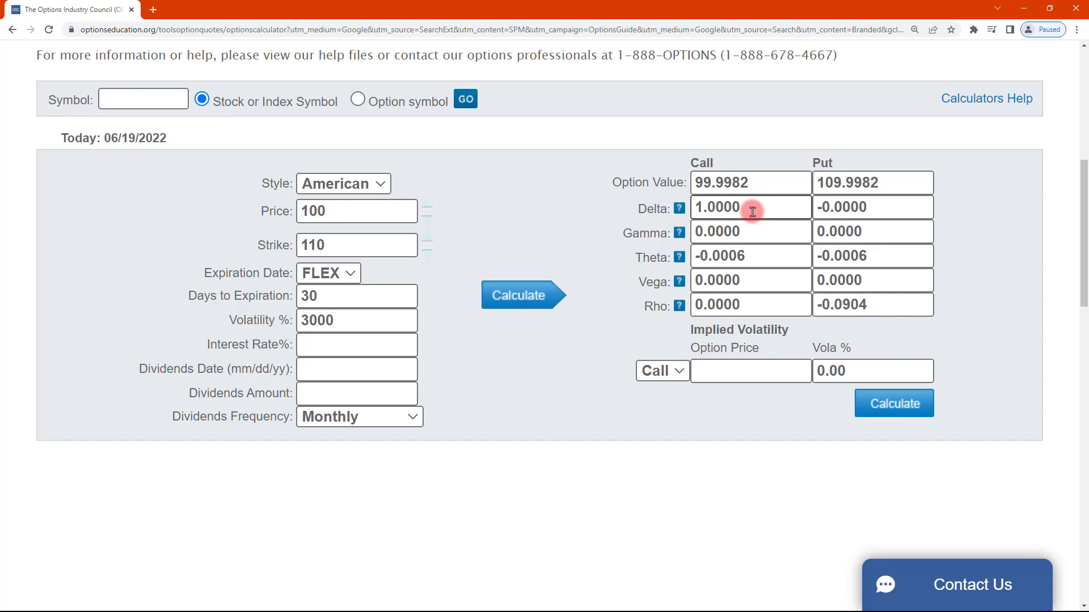
{"action": "left_click", "coordinate": [702, 186]}
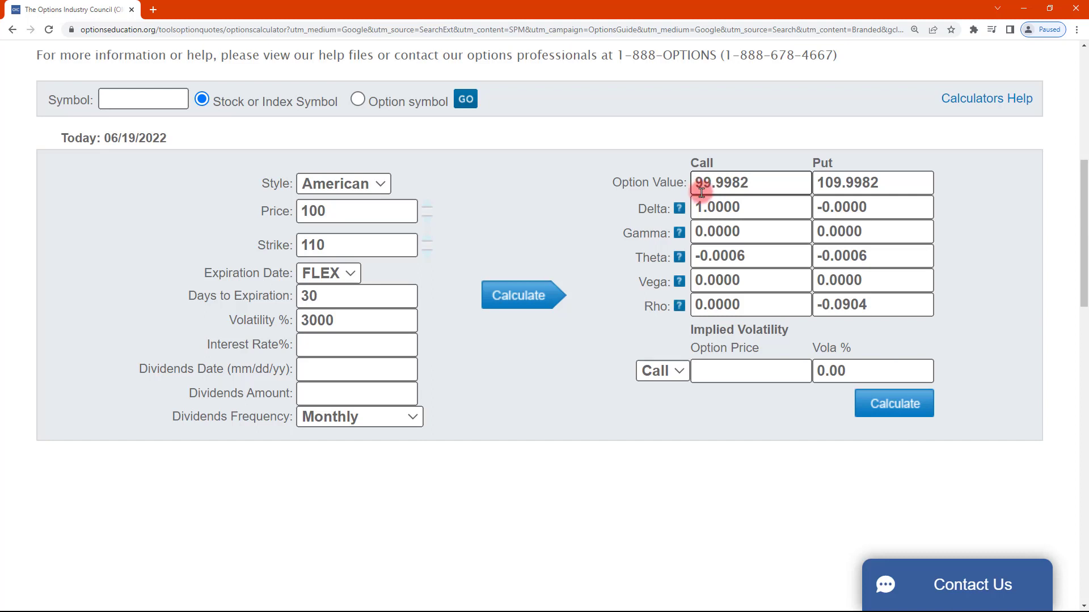
{"action": "left_click", "coordinate": [705, 207]}
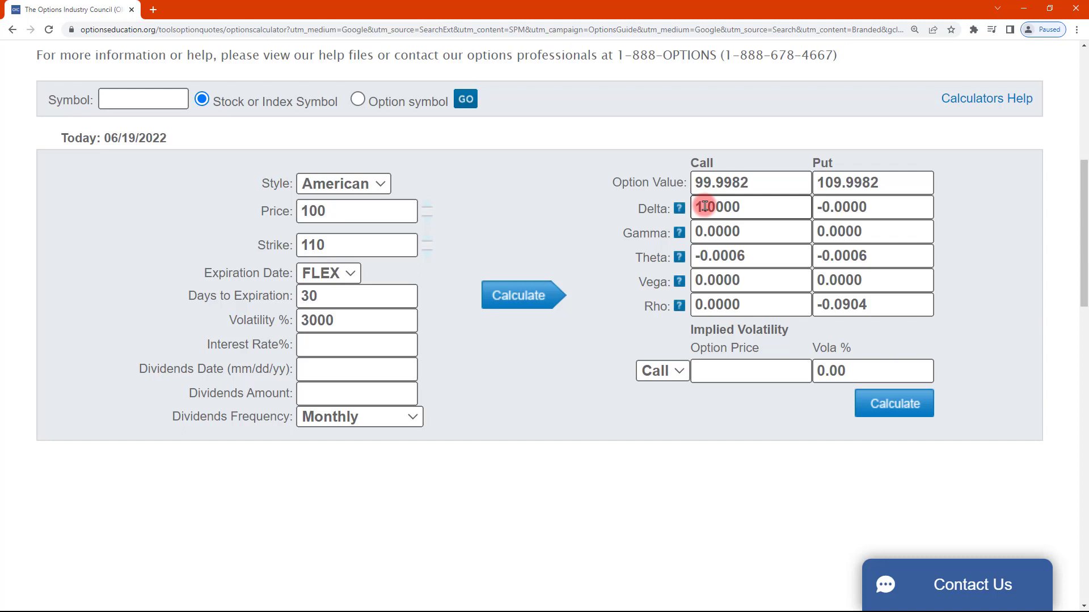
{"action": "mouse_move", "coordinate": [335, 323]}
{"action": "left_mouse_down"}
{"action": "mouse_move", "coordinate": [285, 325]}
{"action": "mouse_move", "coordinate": [309, 318]}
{"action": "mouse_move", "coordinate": [304, 301]}
{"action": "mouse_move", "coordinate": [316, 312]}
{"action": "mouse_move", "coordinate": [705, 182]}
{"action": "mouse_move", "coordinate": [700, 202]}
{"action": "mouse_move", "coordinate": [642, 247]}
{"action": "mouse_move", "coordinate": [701, 213]}
{"action": "left_mouse_up"}
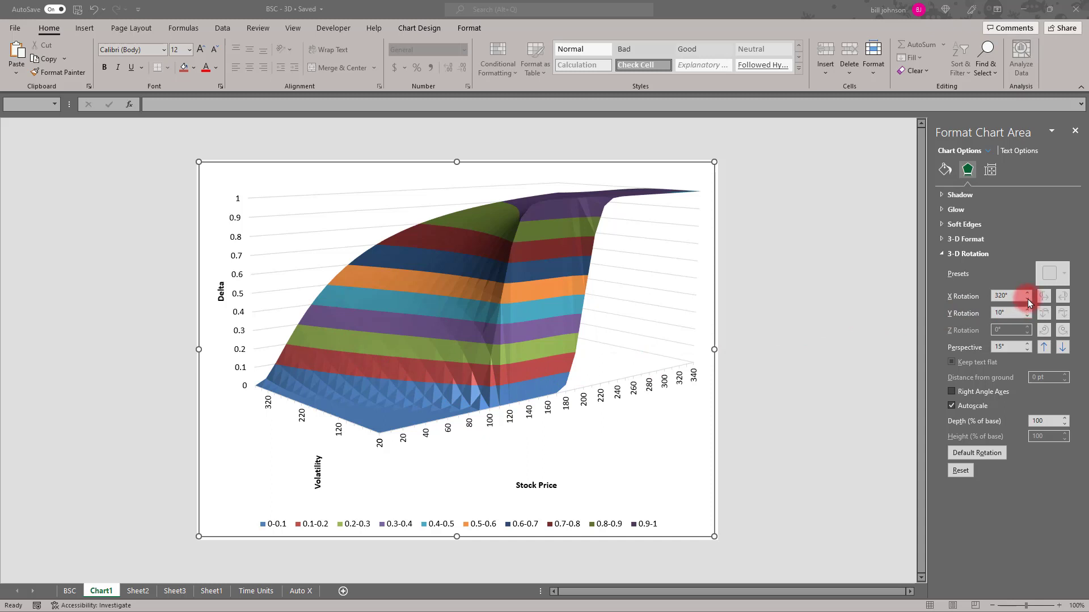
Step the X rotation of the delta surface toward 230° and adjust the Y tilt.
{"action": "left_click", "coordinate": [1027, 298]}
{"action": "left_click", "coordinate": [1027, 299]}
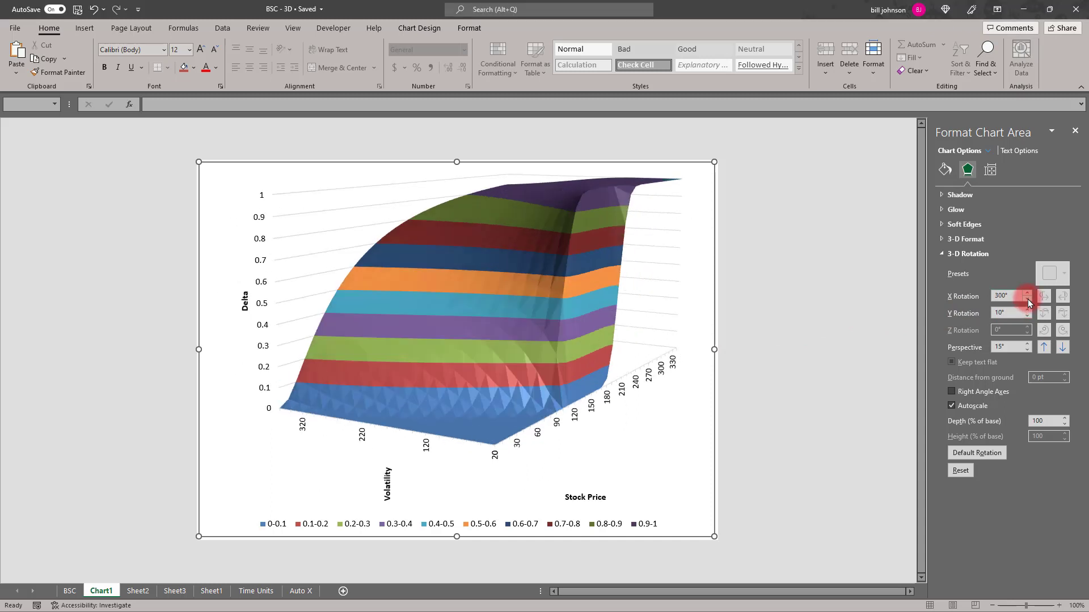
{"action": "left_click", "coordinate": [1027, 299]}
{"action": "left_click", "coordinate": [1028, 299]}
{"action": "left_click", "coordinate": [1027, 298]}
{"action": "left_click", "coordinate": [1027, 299]}
{"action": "left_click", "coordinate": [1028, 299]}
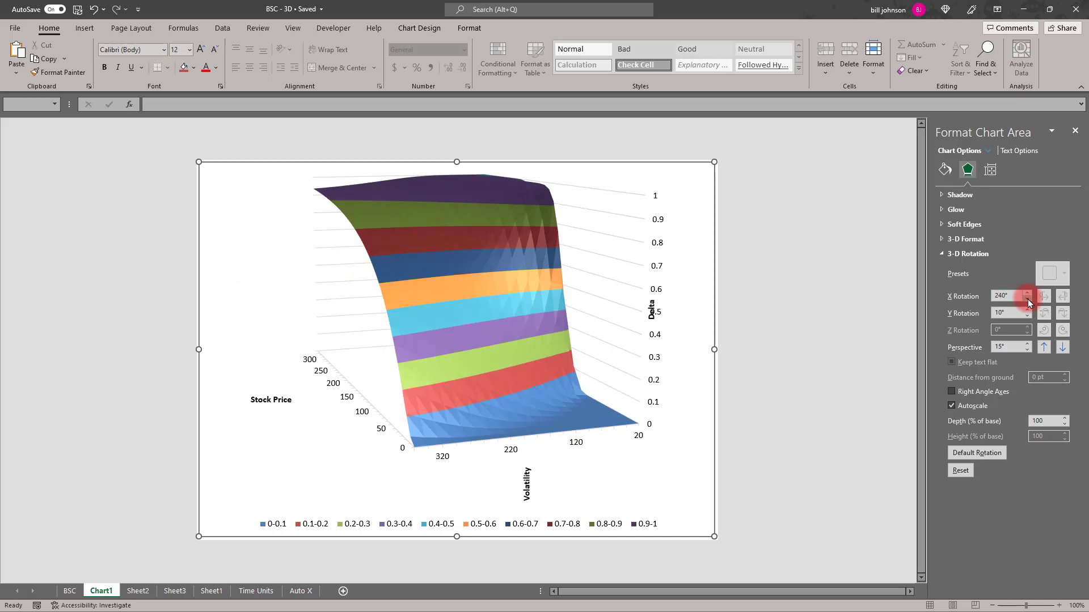
{"action": "left_click", "coordinate": [1028, 299]}
{"action": "left_click", "coordinate": [1027, 299]}
{"action": "left_click", "coordinate": [1027, 299]}
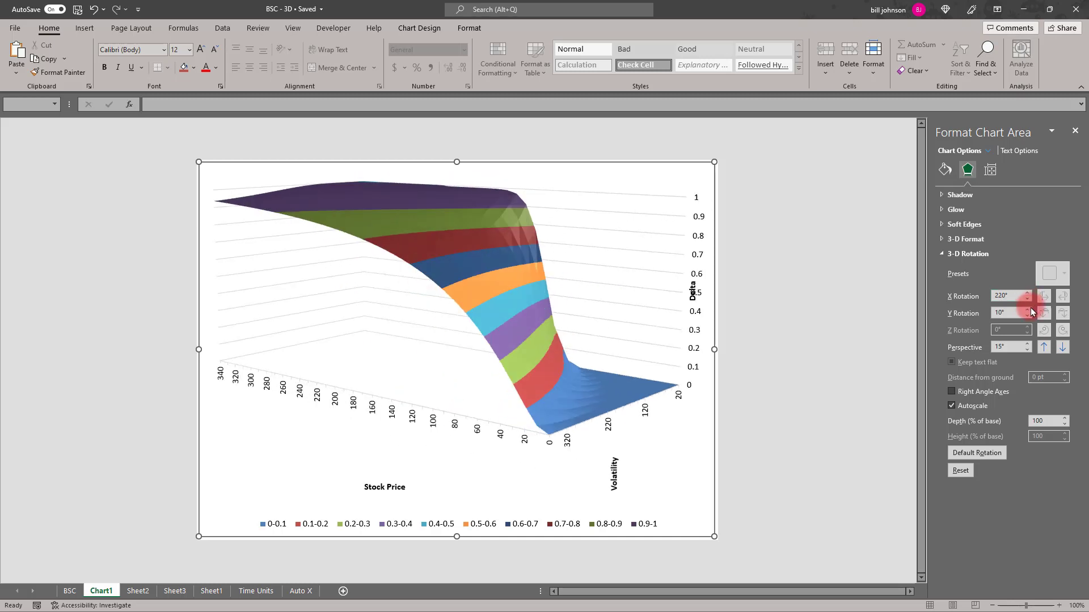
{"action": "left_click", "coordinate": [1027, 315]}
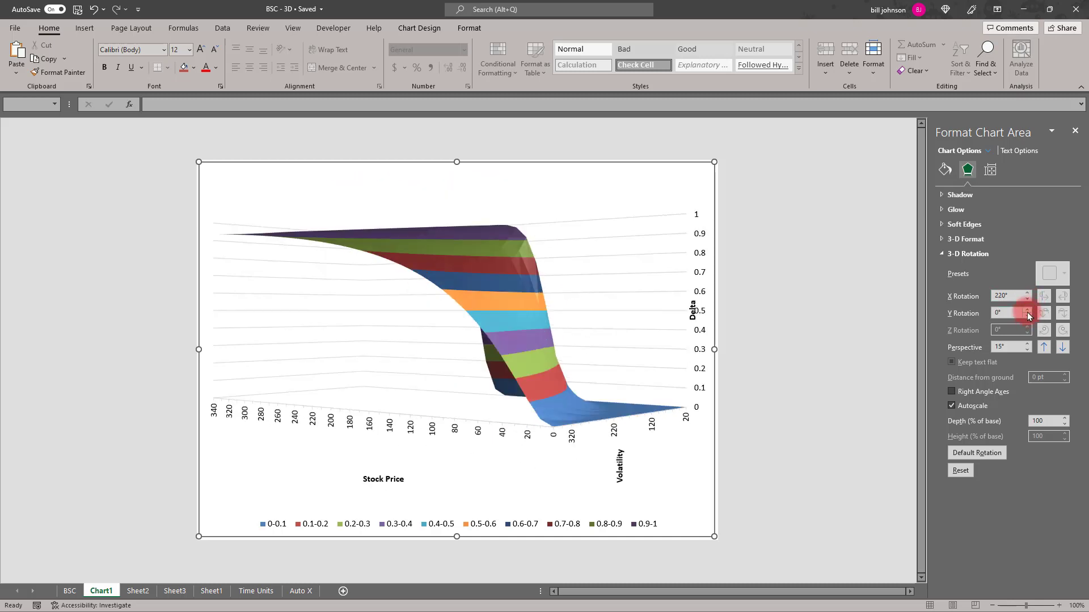
{"action": "left_click", "coordinate": [1027, 310]}
{"action": "left_click", "coordinate": [1027, 310]}
{"action": "left_click", "coordinate": [1028, 299]}
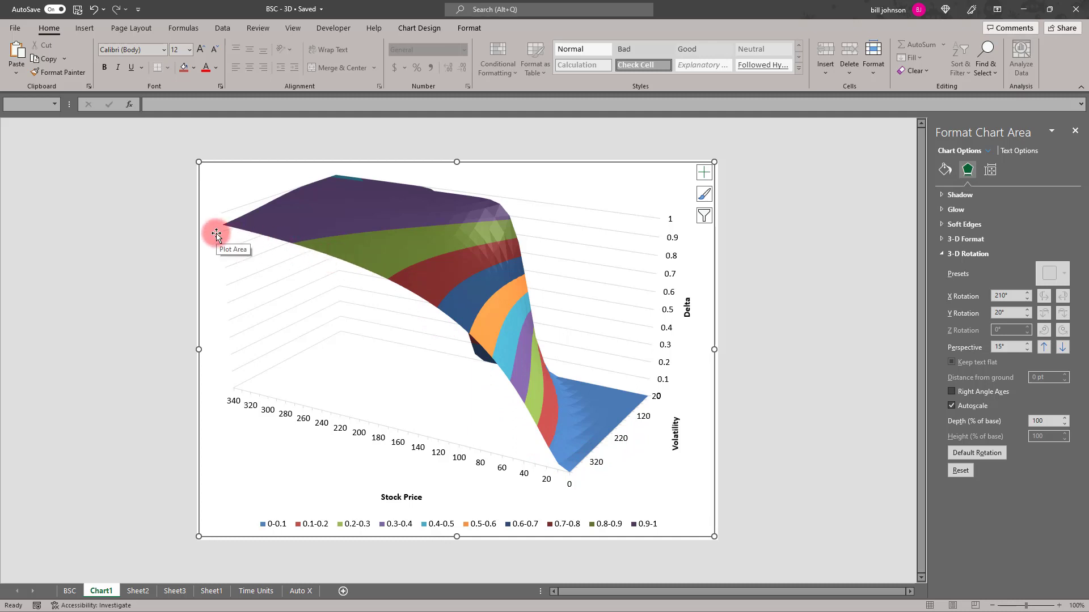
Rotate the surface on to 170° X and settle the Y tilt at 20°.
{"action": "left_click", "coordinate": [1027, 298]}
{"action": "left_click", "coordinate": [1027, 299]}
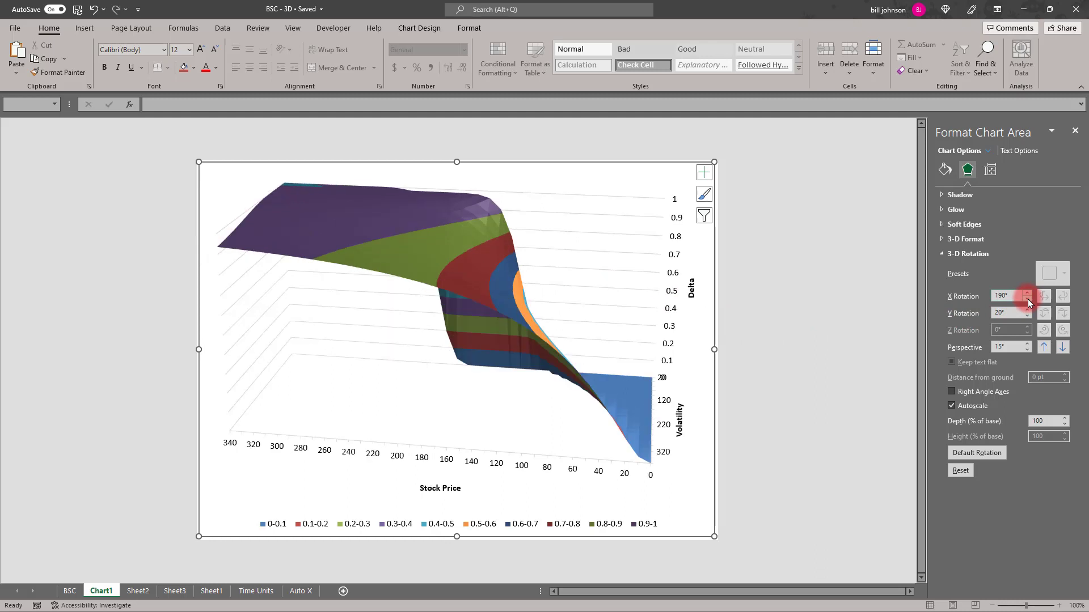
{"action": "left_click", "coordinate": [1027, 299]}
{"action": "left_click", "coordinate": [1027, 299]}
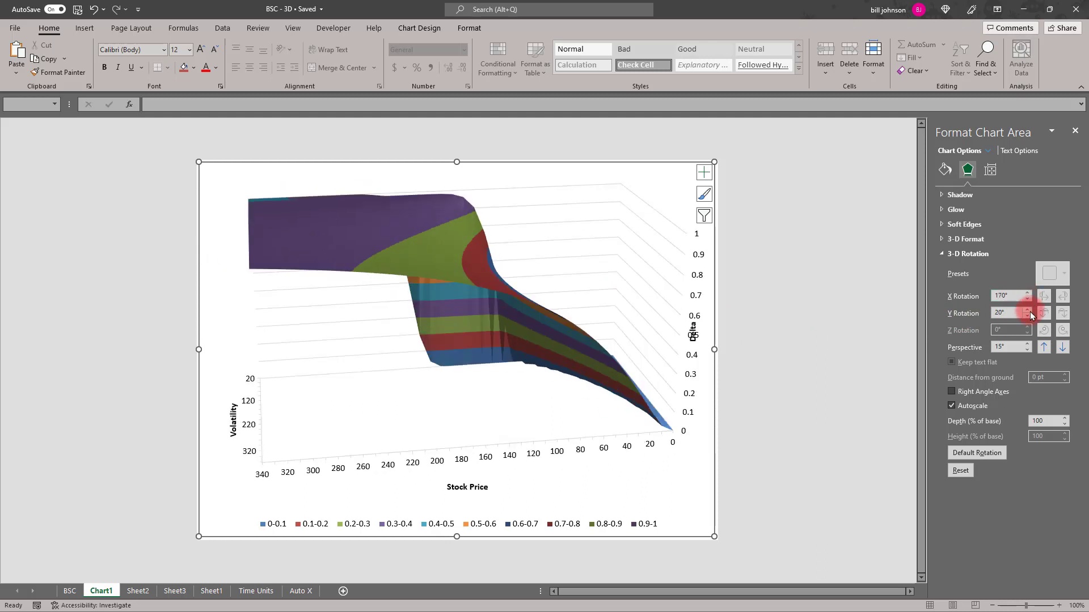
{"action": "left_click", "coordinate": [1029, 314]}
{"action": "left_click", "coordinate": [1029, 315]}
{"action": "left_click", "coordinate": [1029, 314]}
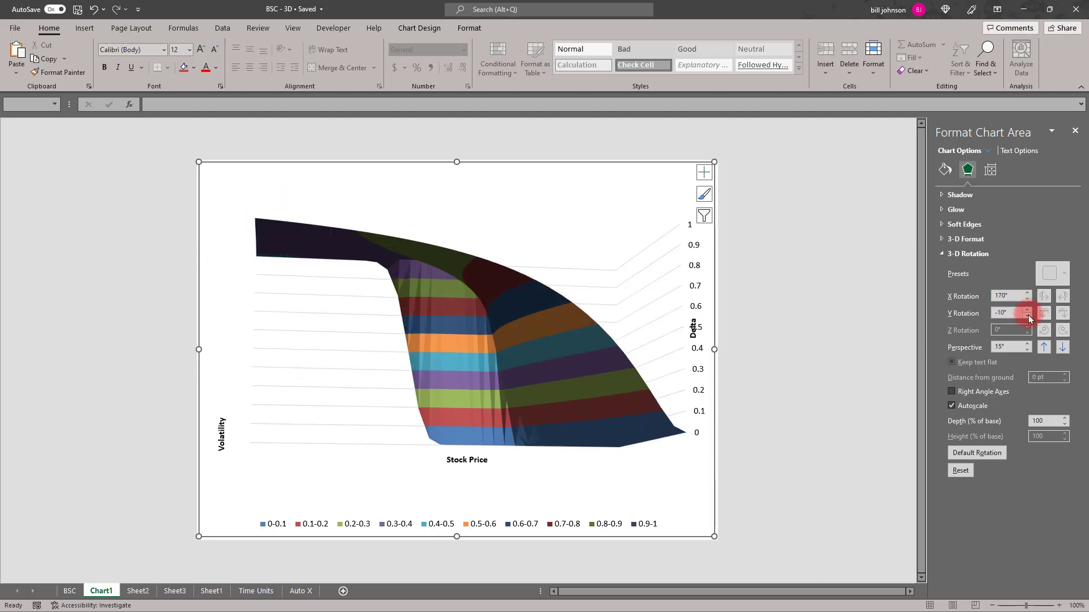
{"action": "left_click", "coordinate": [509, 359]}
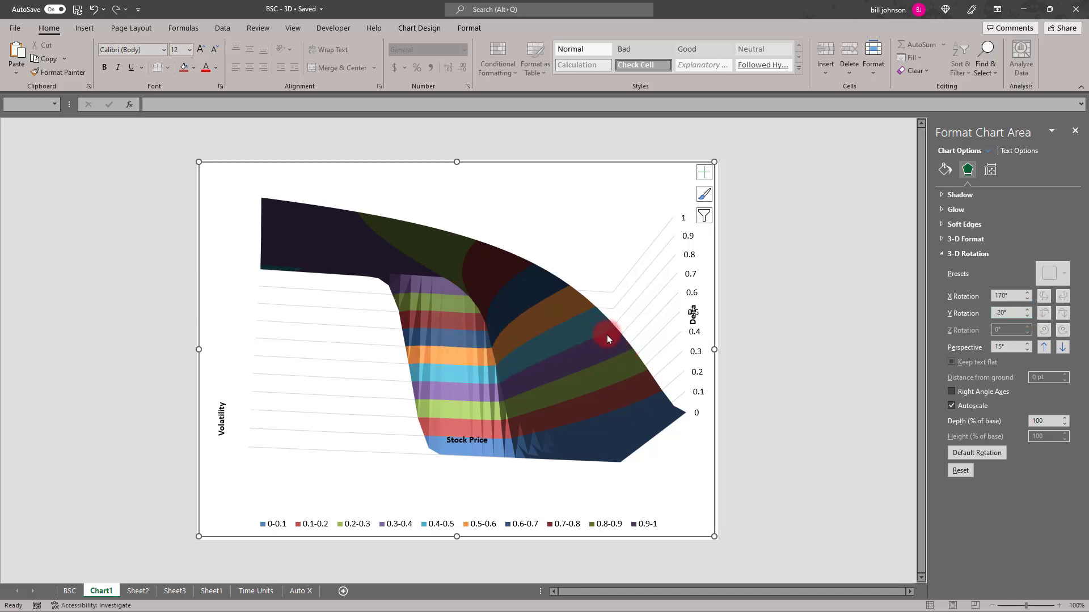
{"action": "left_click", "coordinate": [1027, 311]}
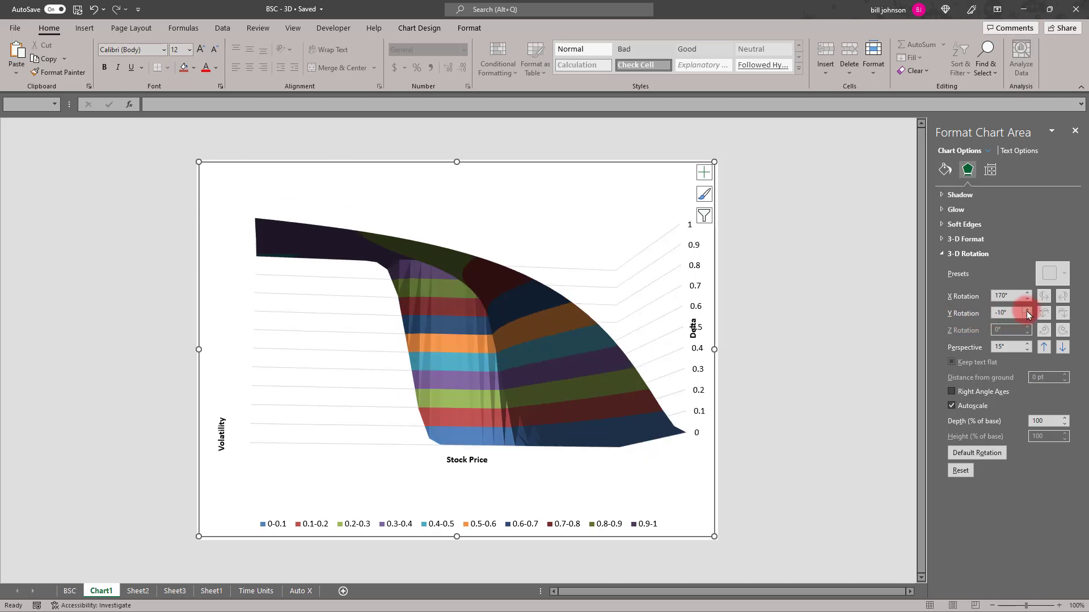
{"action": "left_click", "coordinate": [1027, 310]}
{"action": "left_click", "coordinate": [1027, 310]}
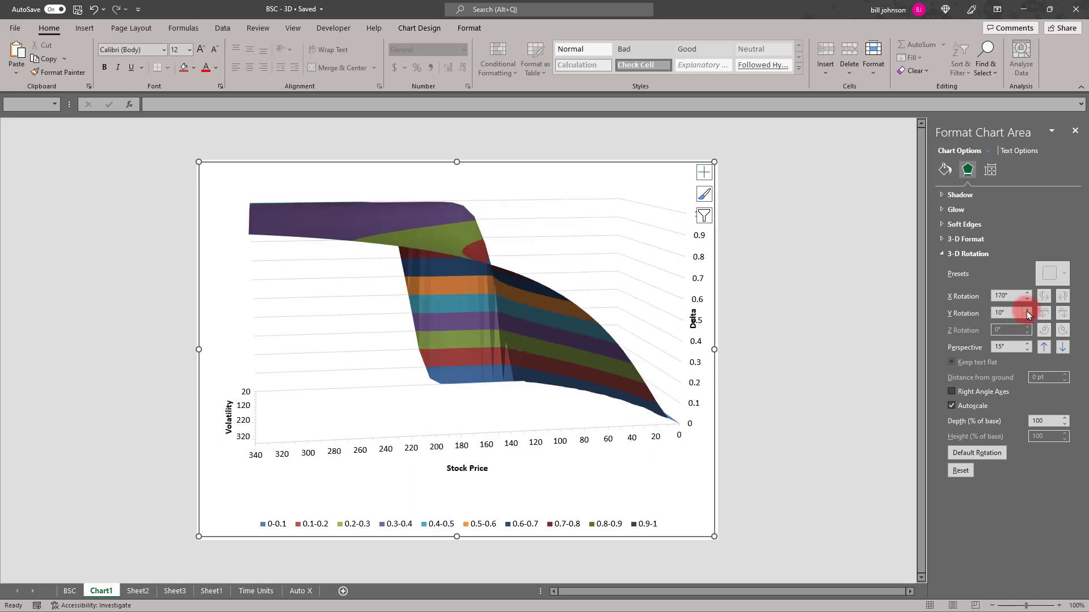
{"action": "left_click", "coordinate": [1027, 310]}
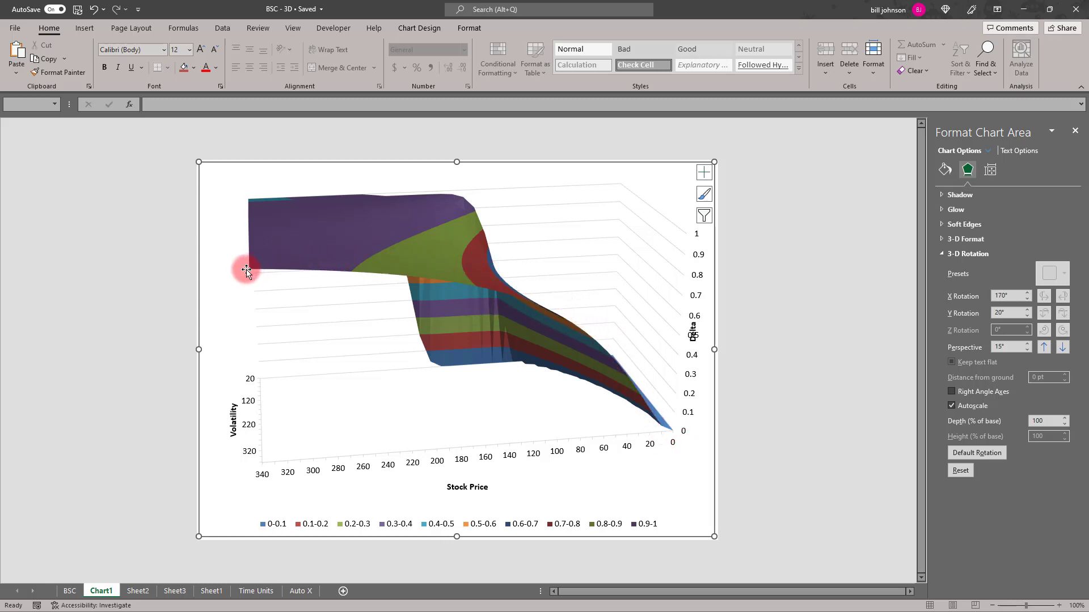
Raise the Y tilt to 30° and adjust the X rotation to 180°.
{"action": "left_click", "coordinate": [1028, 310]}
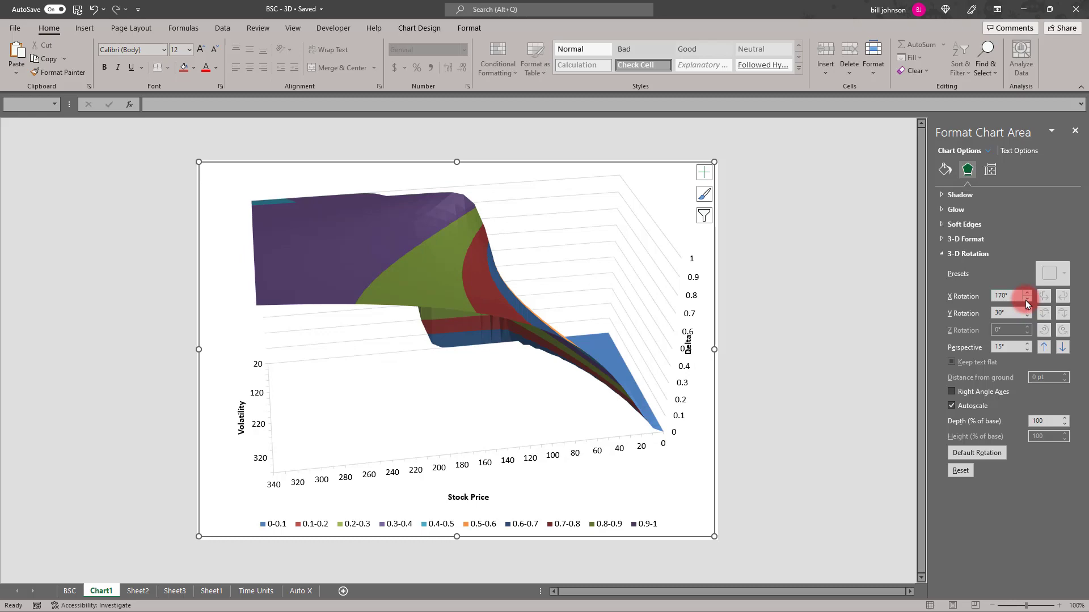
{"action": "left_click", "coordinate": [1027, 299]}
{"action": "left_click", "coordinate": [1027, 293]}
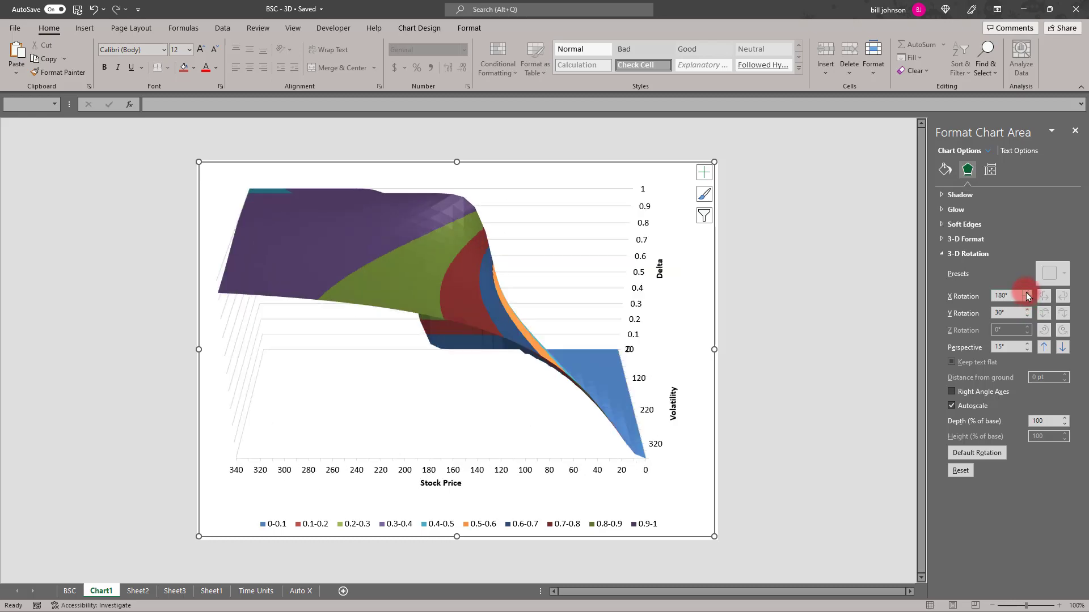
Spin the delta surface's X rotation round to 330°, keeping the 30° tilt.
{"action": "left_click_drag", "start_coordinate": [1027, 295], "coordinate": [1028, 295]}
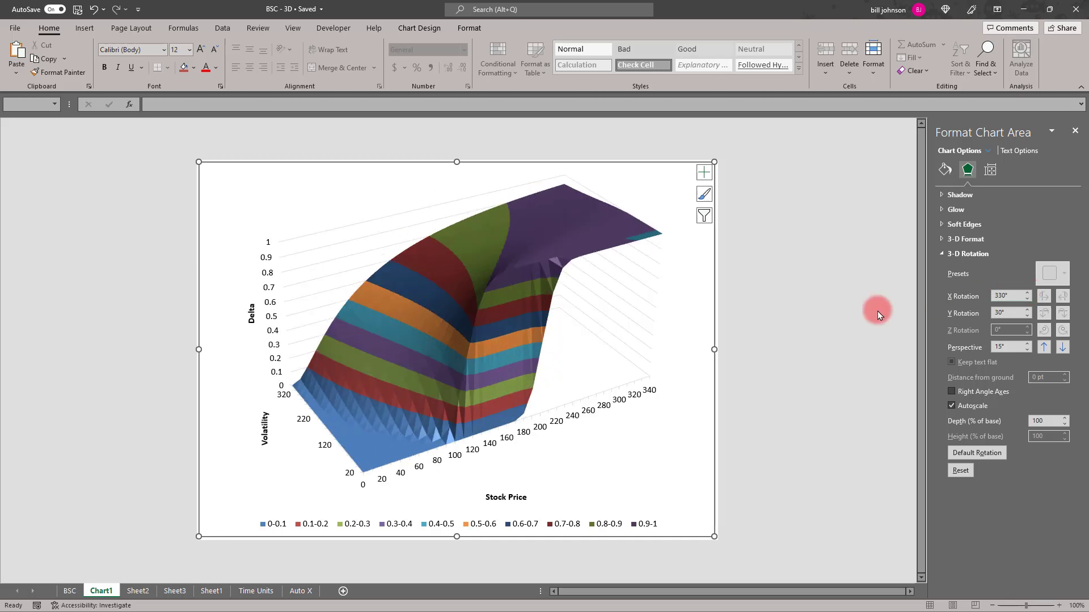